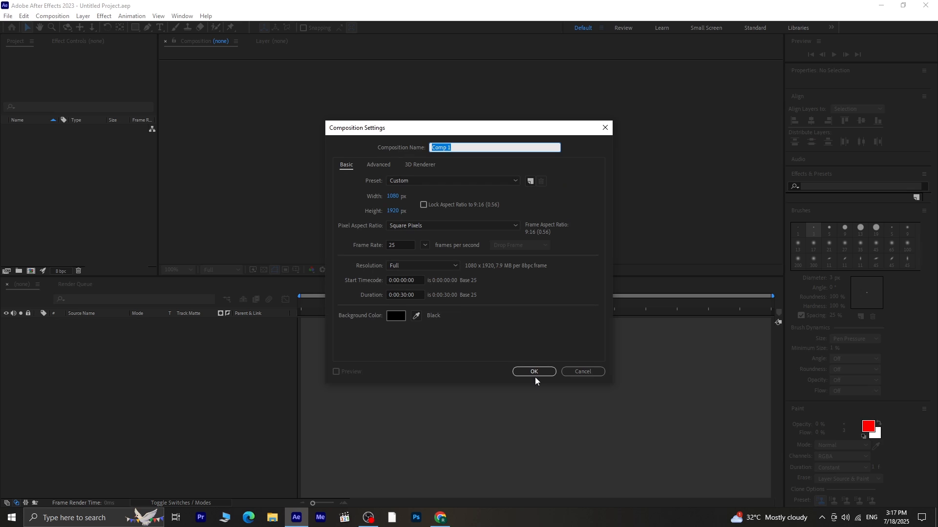
# - Create the 1080 × 1920 px composition and fit it to the viewer
pyautogui.click(535, 373)
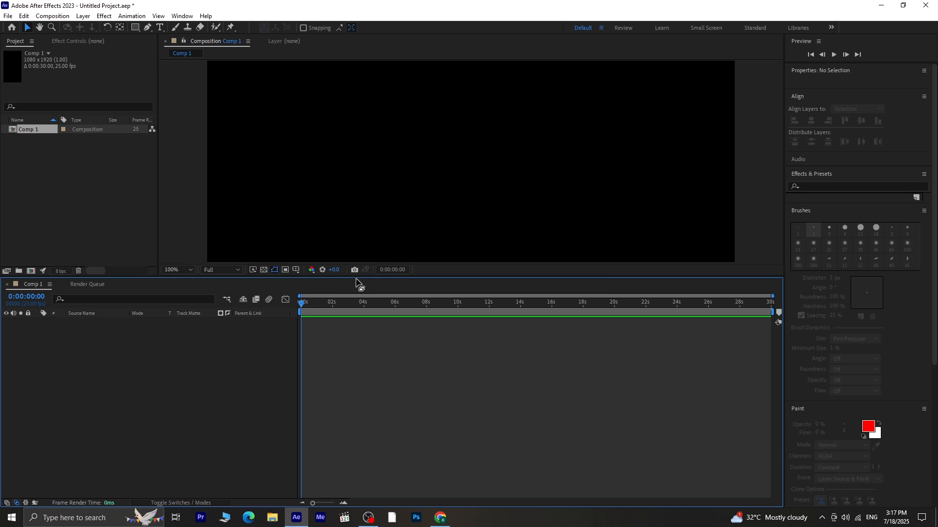
pyautogui.moveTo(356, 272); pyautogui.dragTo(197, 337)
pyautogui.click(193, 335)
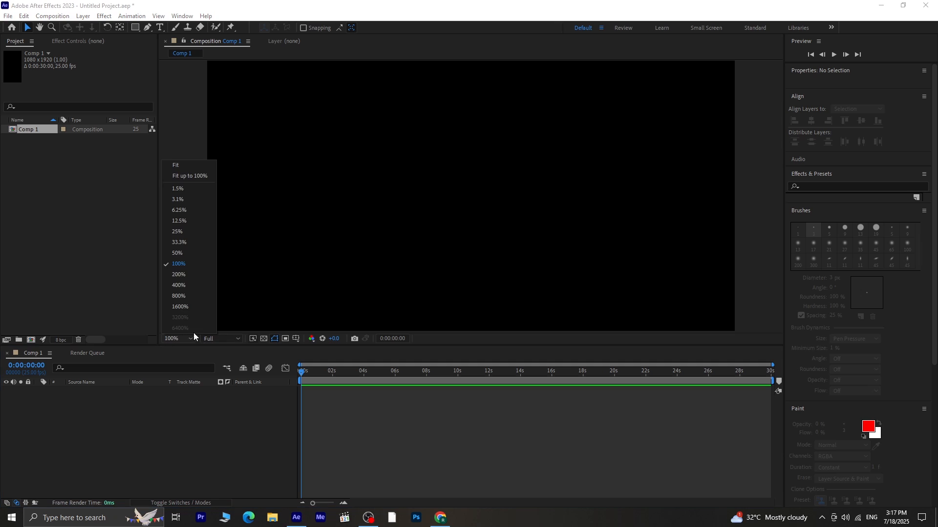
pyautogui.click(179, 165)
pyautogui.click(54, 255)
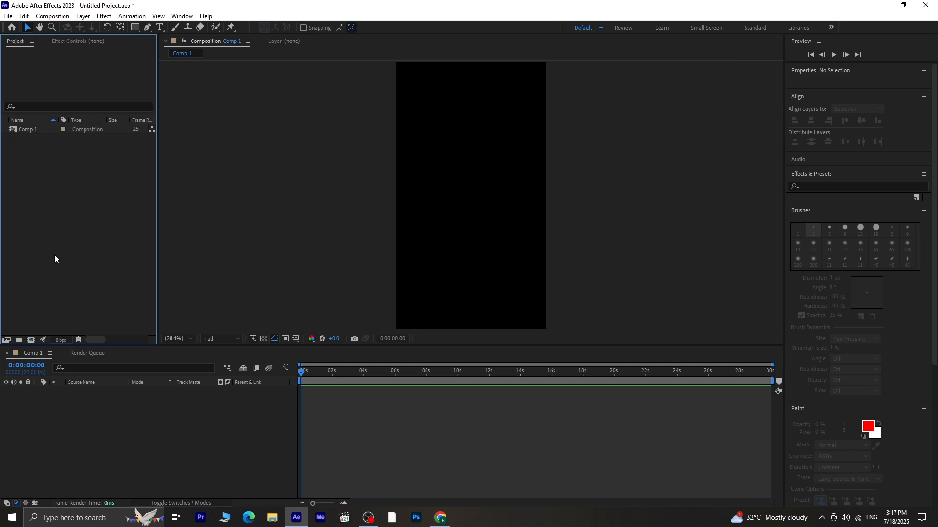
# - Add a text layer reading "quiet" near the upper part of the composition
pyautogui.click(160, 28)
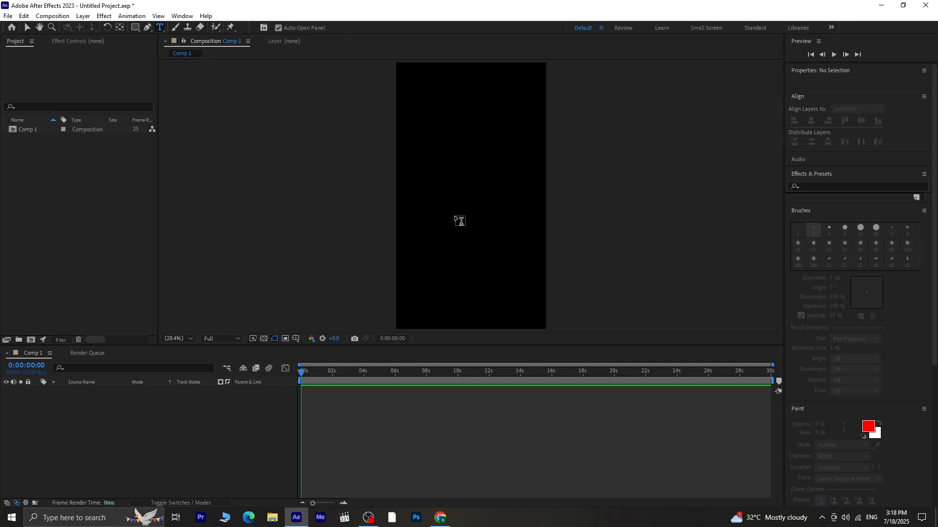
pyautogui.click(432, 160)
pyautogui.write('quie')
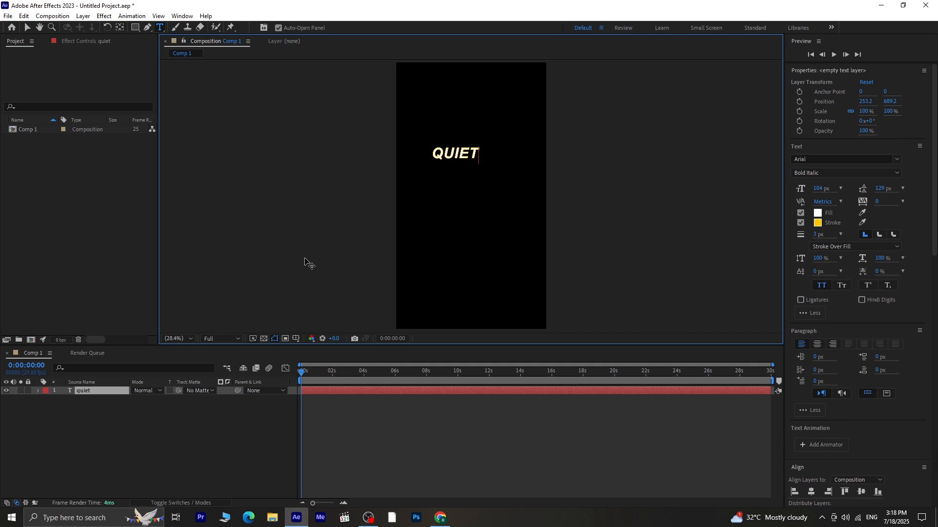
# - Select the text, turn off its stroke and set the font size to 136 px
pyautogui.moveTo(479, 155); pyautogui.dragTo(418, 155)
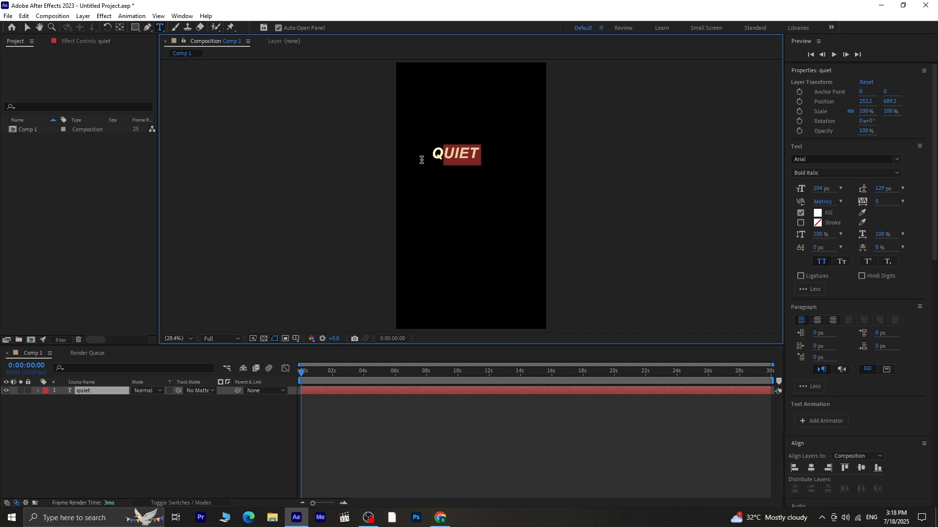
pyautogui.click(800, 223)
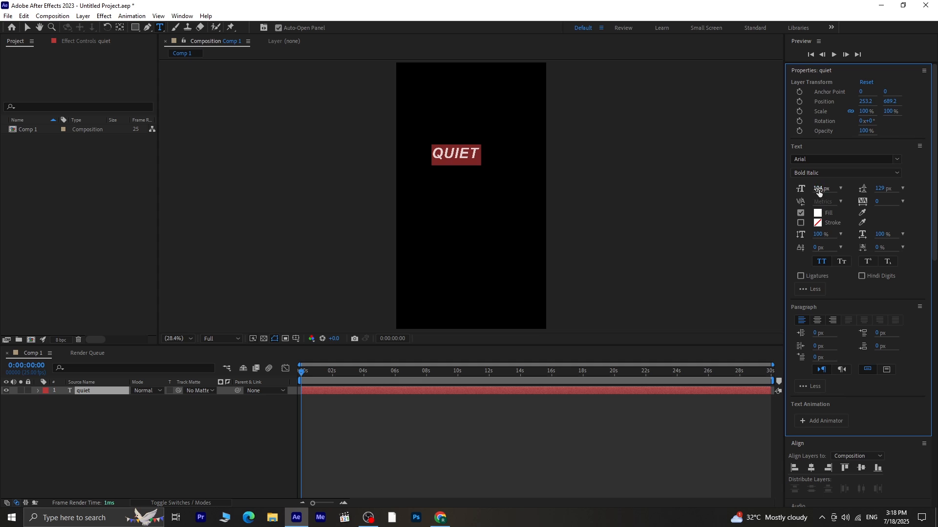
pyautogui.moveTo(819, 189); pyautogui.dragTo(838, 190)
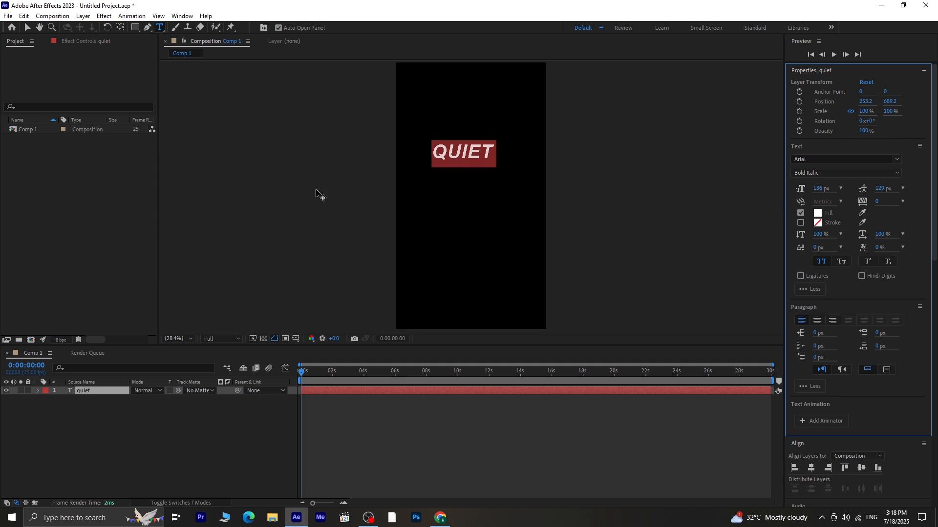
# - Add an Opacity animator to the quiet layer and set the animator's opacity to 0%
pyautogui.click(28, 28)
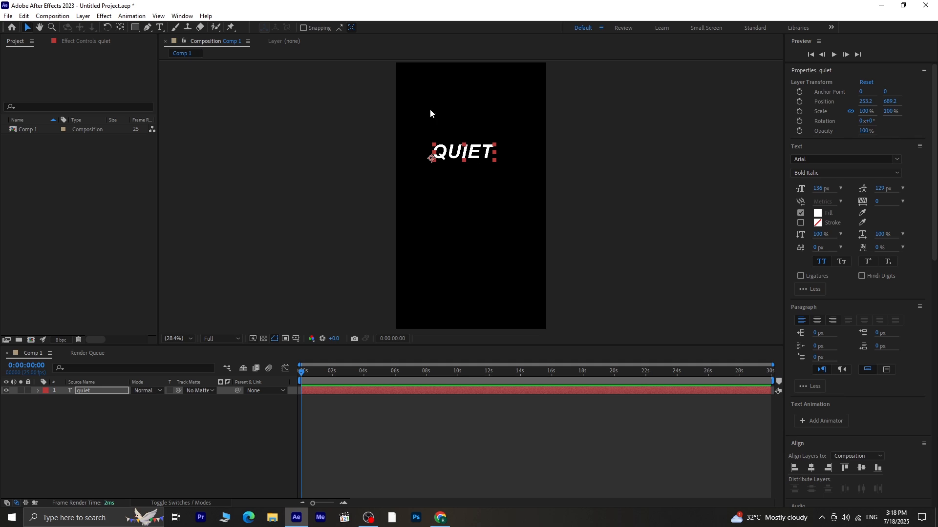
pyautogui.click(38, 392)
pyautogui.click(227, 399)
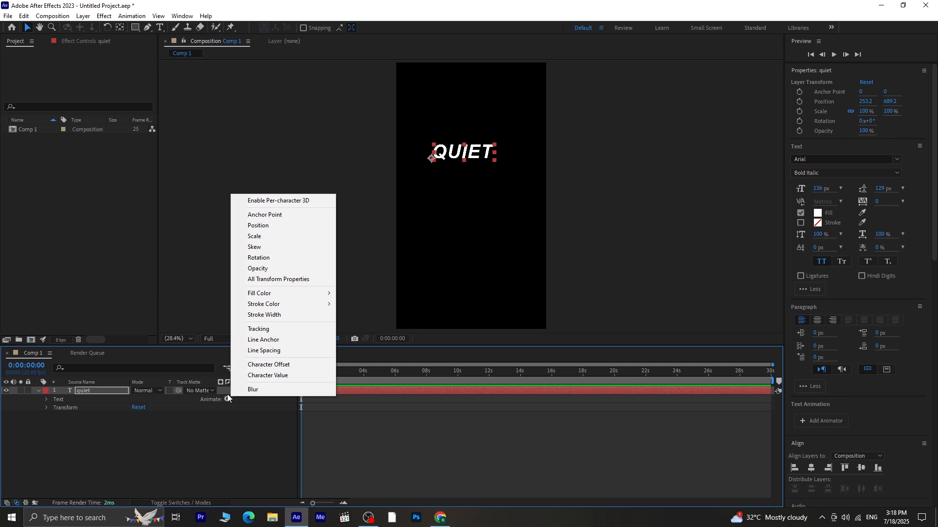
pyautogui.click(296, 270)
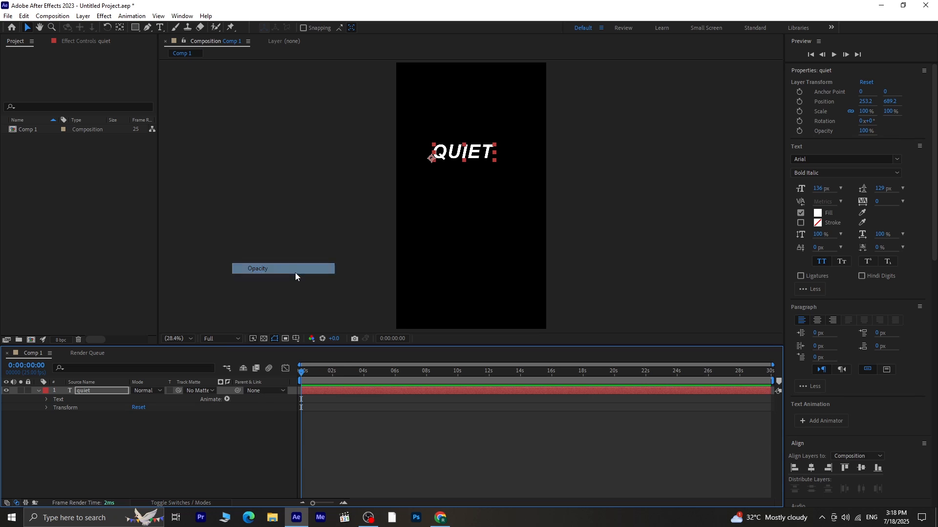
pyautogui.moveTo(136, 448); pyautogui.dragTo(40, 449)
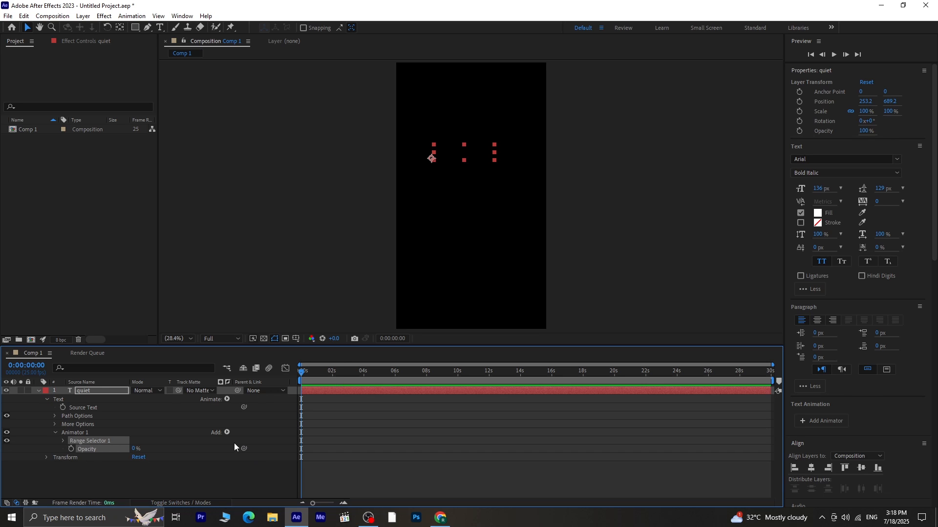
# - Set Range Selector 1 Start to 100% and keyframe it at the beginning of the timeline
pyautogui.click(62, 440)
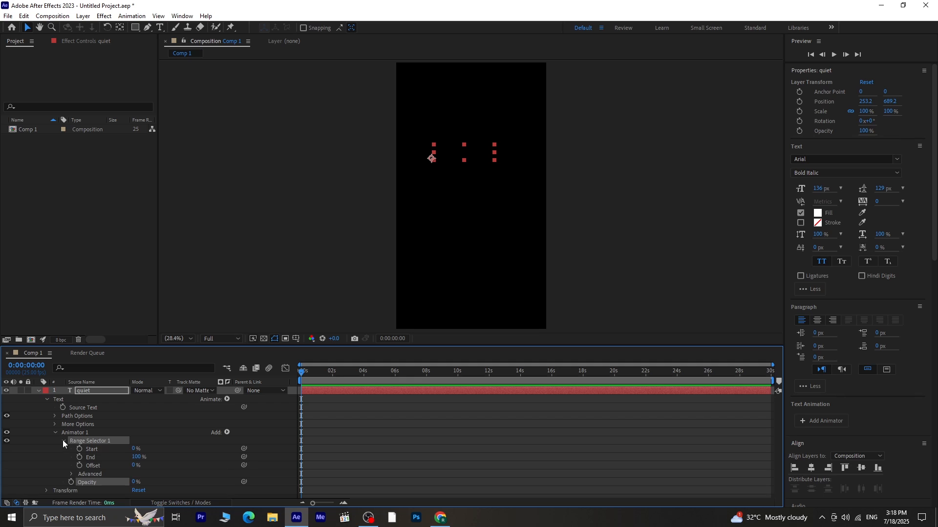
pyautogui.moveTo(142, 450); pyautogui.dragTo(360, 439)
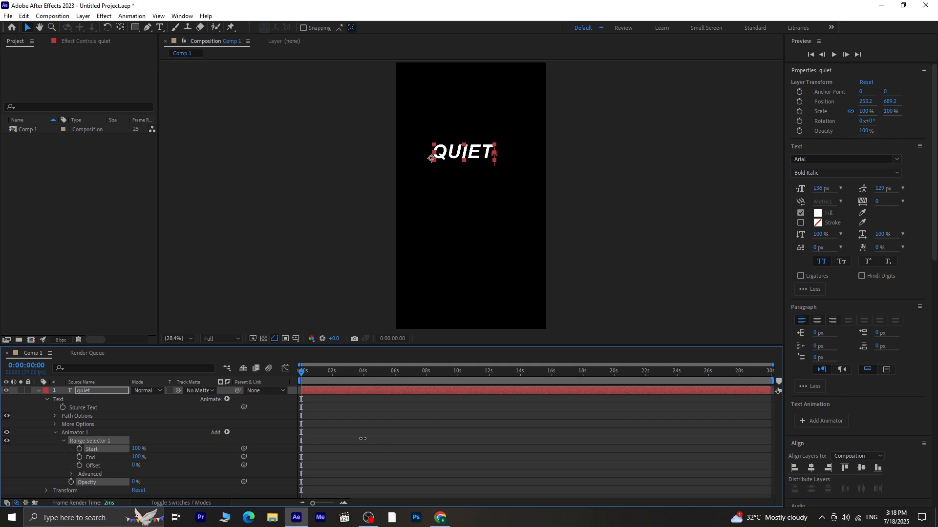
pyautogui.click(79, 449)
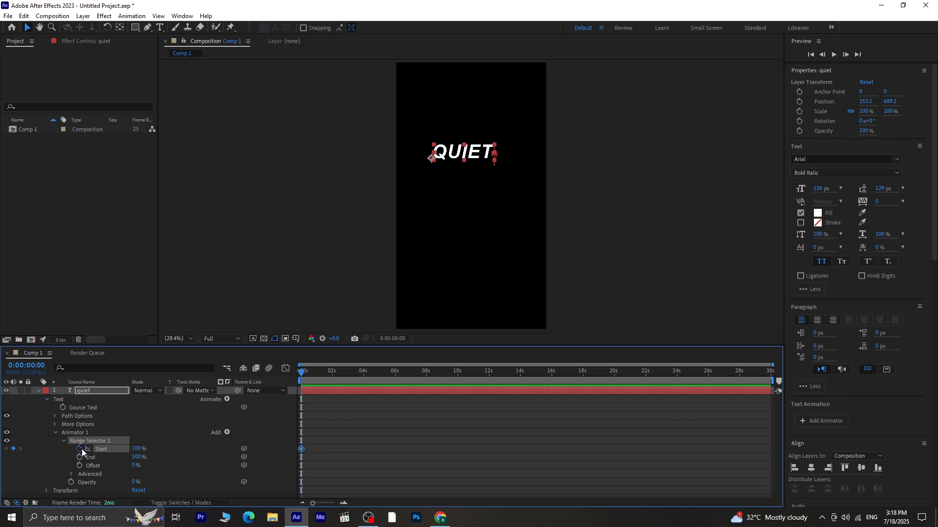
# - At 10 seconds, keyframe the Range Selector Start at 0%
pyautogui.moveTo(302, 373); pyautogui.dragTo(459, 409)
pyautogui.click(137, 449)
pyautogui.write('0')
pyautogui.press('Return')
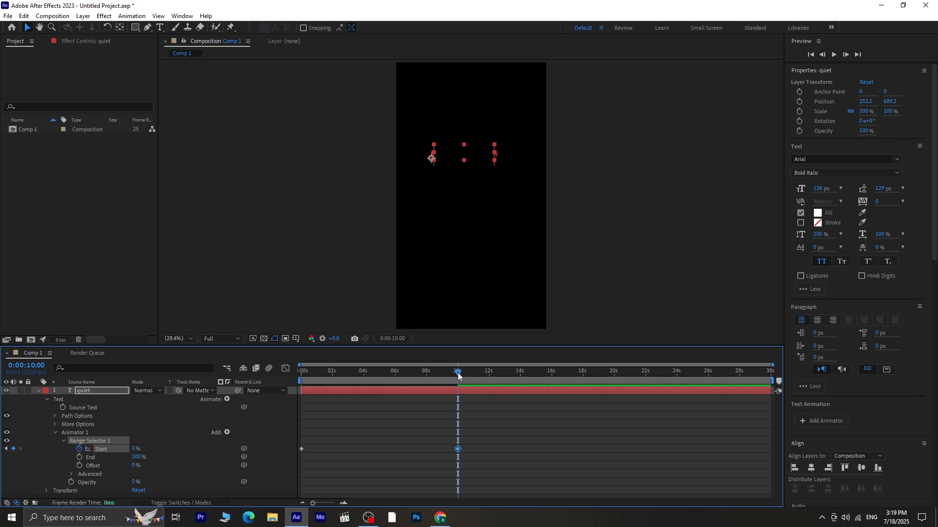
# - At about 20 seconds, keyframe the Range Selector Start at 100%
pyautogui.moveTo(458, 374); pyautogui.dragTo(615, 388)
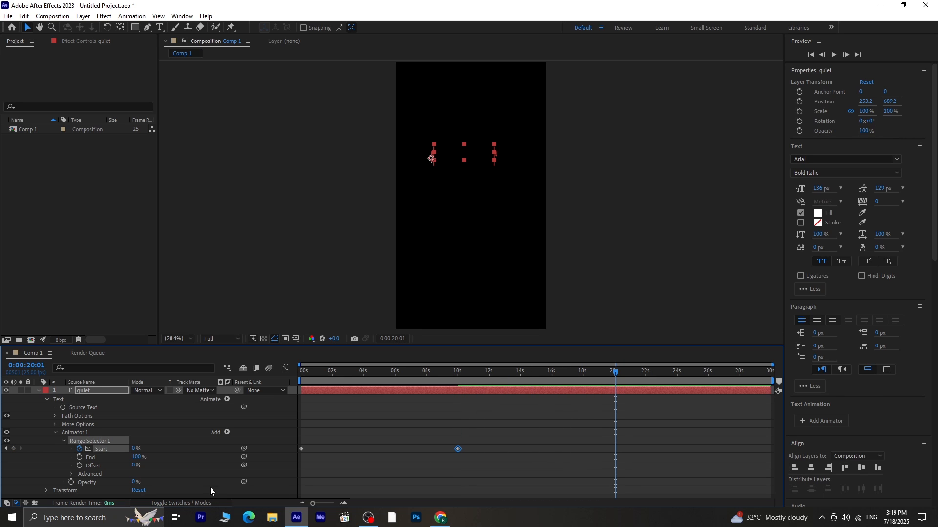
pyautogui.moveTo(134, 450); pyautogui.dragTo(657, 440)
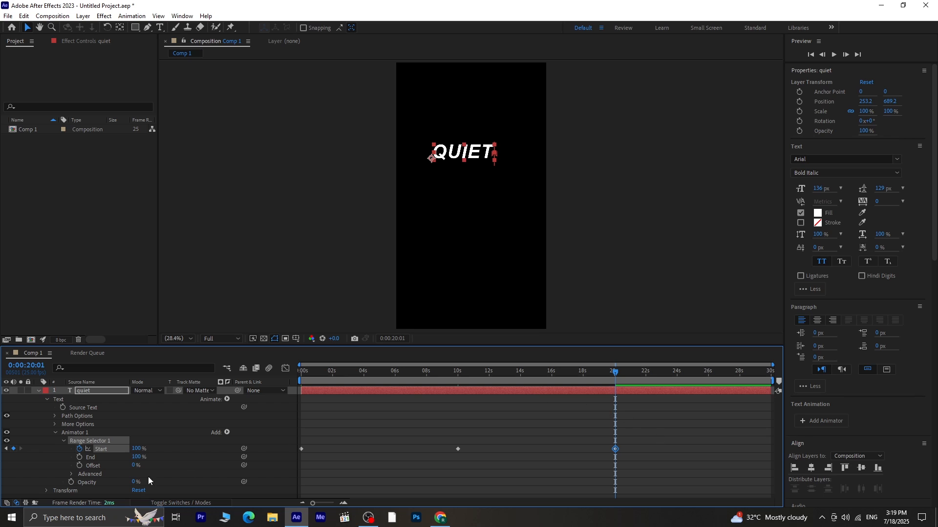
# - In the range selector's Advanced settings, turn on Randomize Order and give Random Seed the expression time*100
pyautogui.click(72, 474)
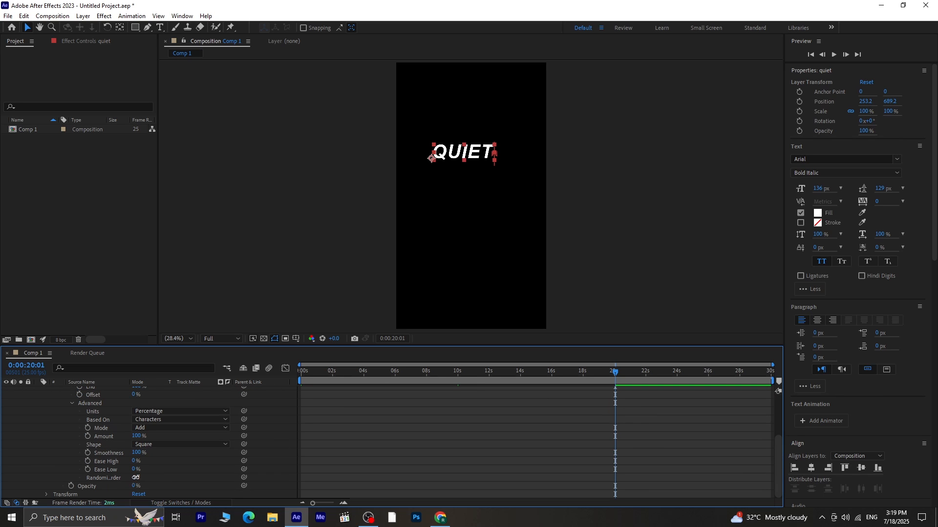
pyautogui.click(136, 478)
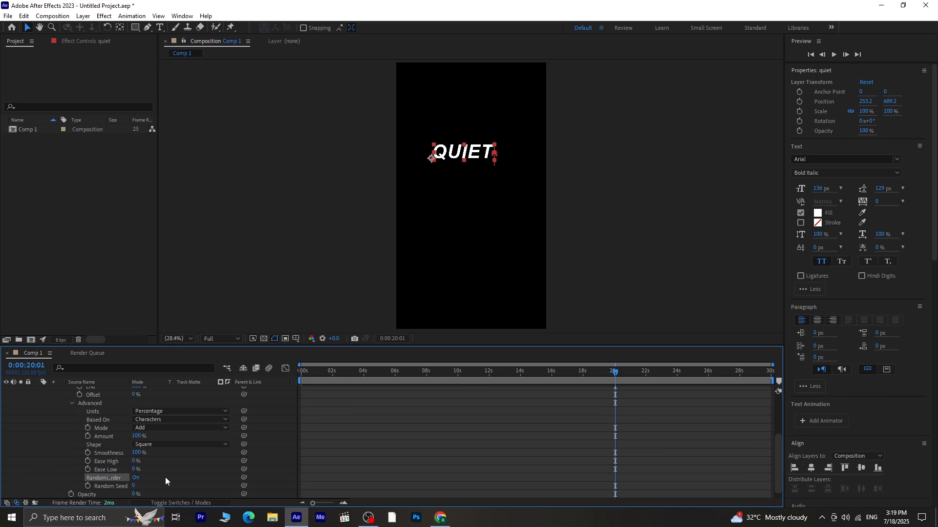
pyautogui.keyDown('alt'); pyautogui.click(88, 487); pyautogui.keyUp('alt')
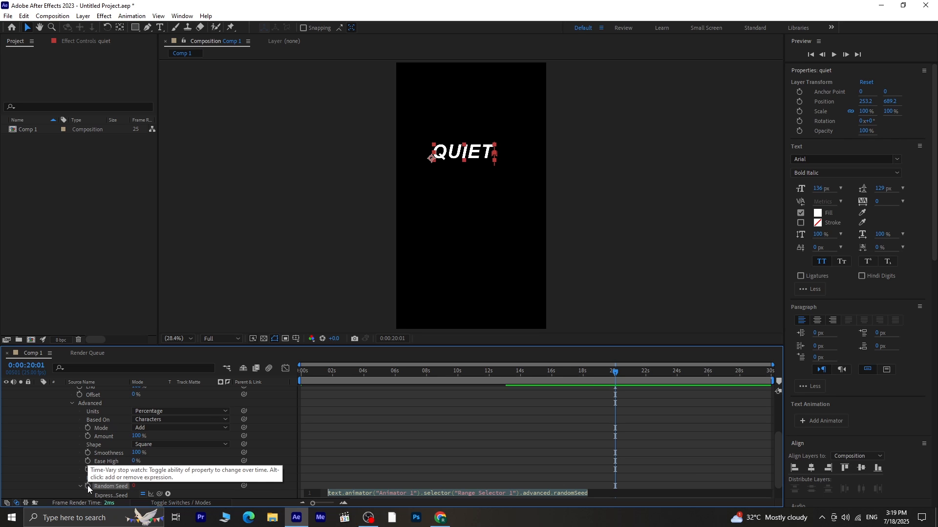
pyautogui.write('time')
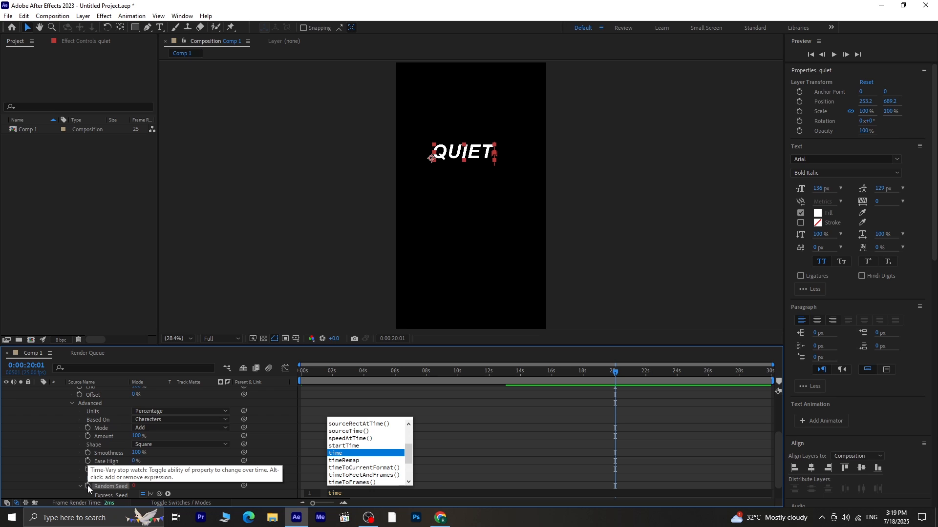
pyautogui.write('*')
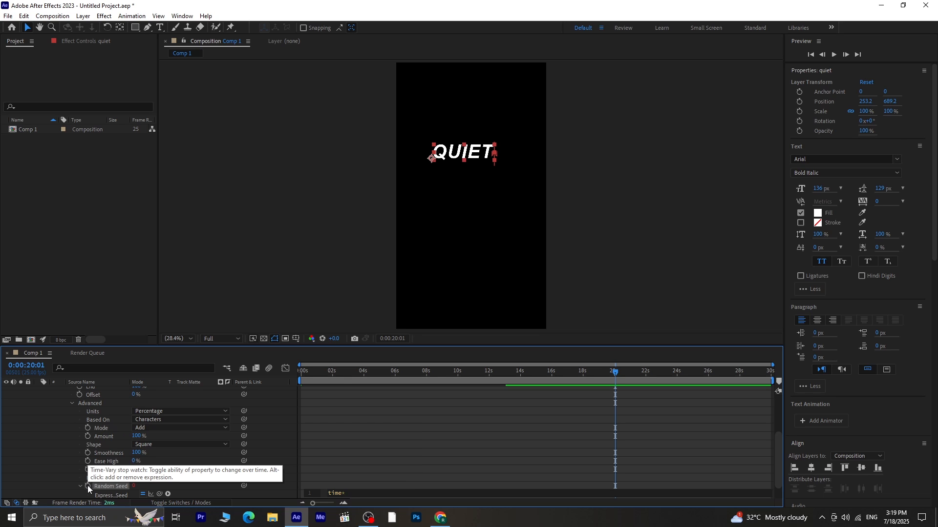
pyautogui.write('100')
pyautogui.click(354, 304)
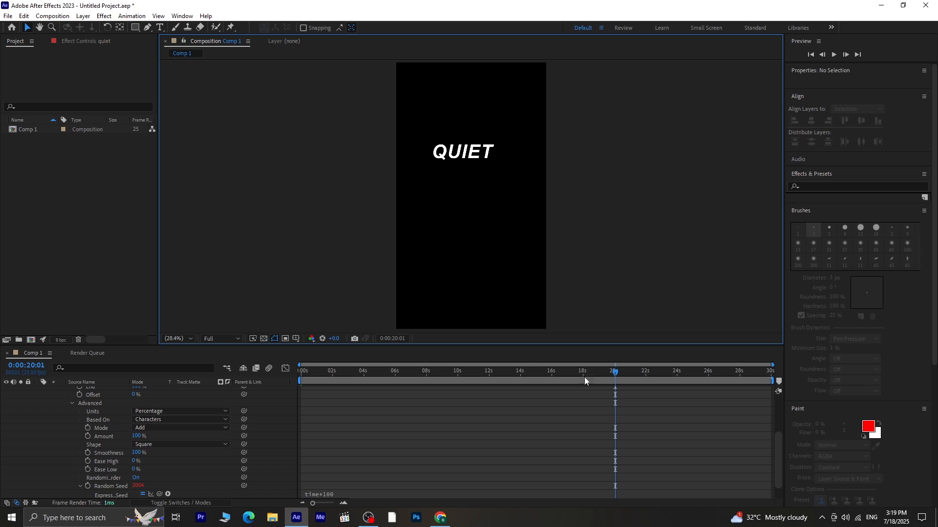
# - Preview the text animation from the start of the timeline
pyautogui.moveTo(609, 372); pyautogui.dragTo(197, 388)
pyautogui.press('space')
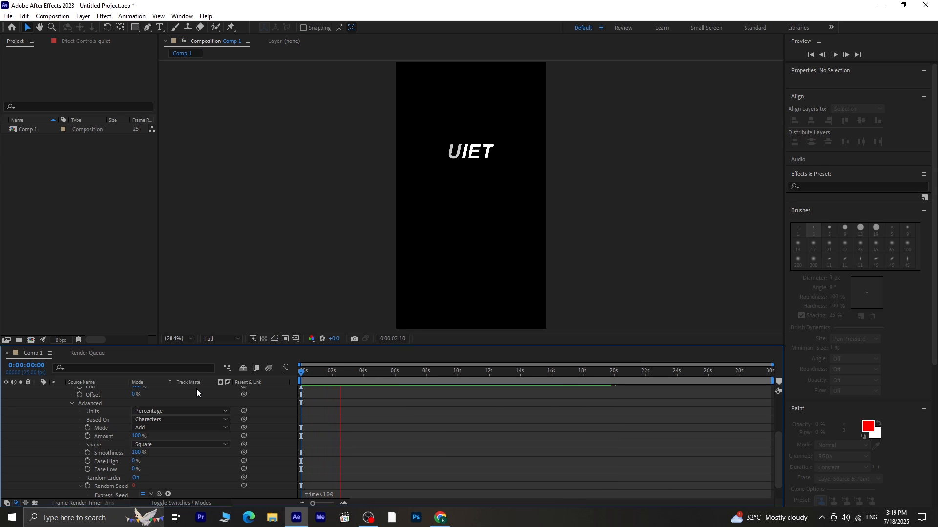
pyautogui.press('space')
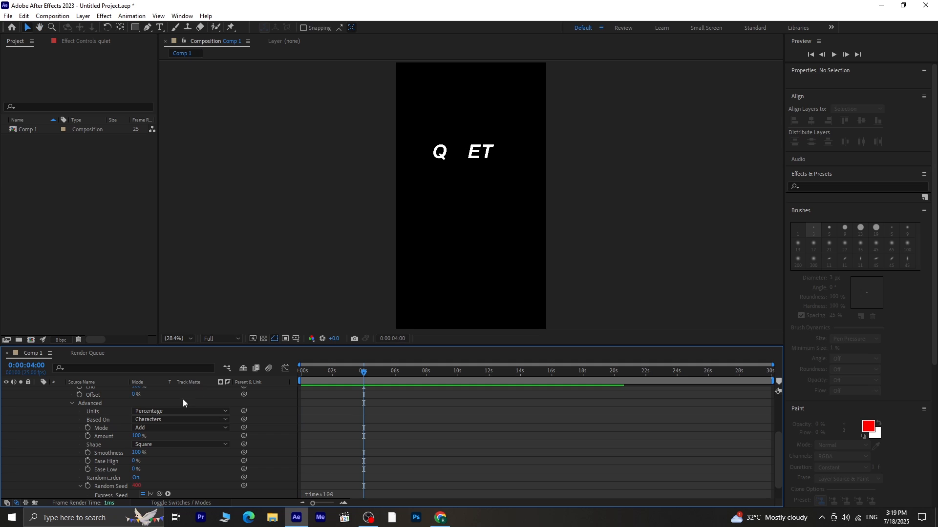
pyautogui.press('Home')
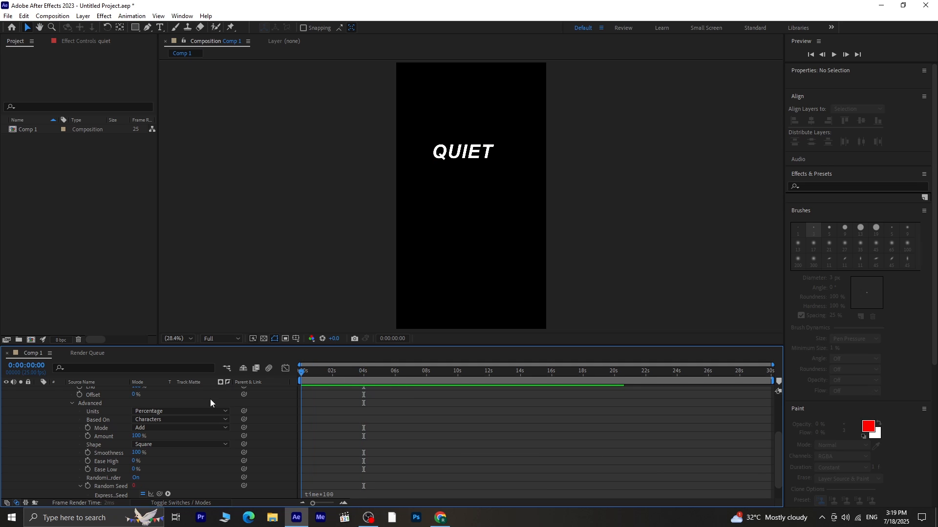
# - Collapse the quiet layer and add a second text layer reading "strength" beneath it
pyautogui.scroll(5, 170, 415)
pyautogui.click(38, 392)
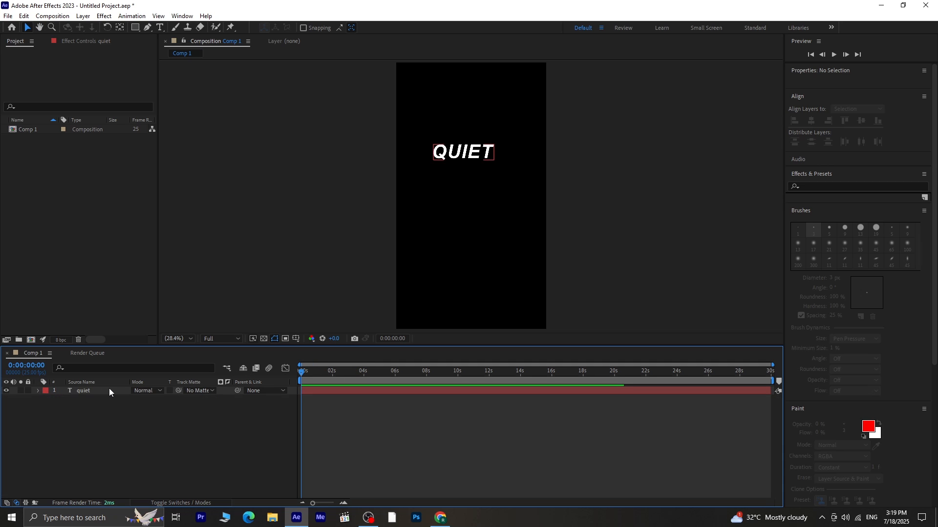
pyautogui.click(109, 390)
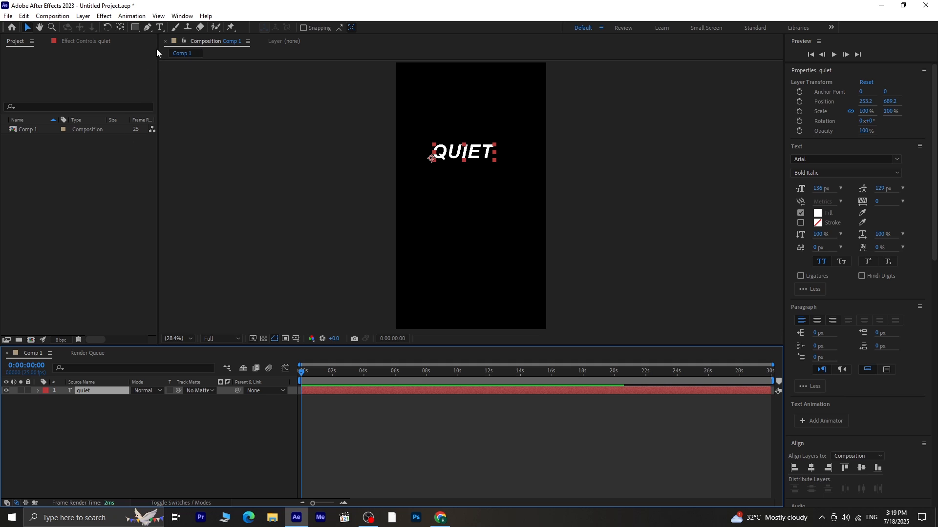
pyautogui.click(160, 30)
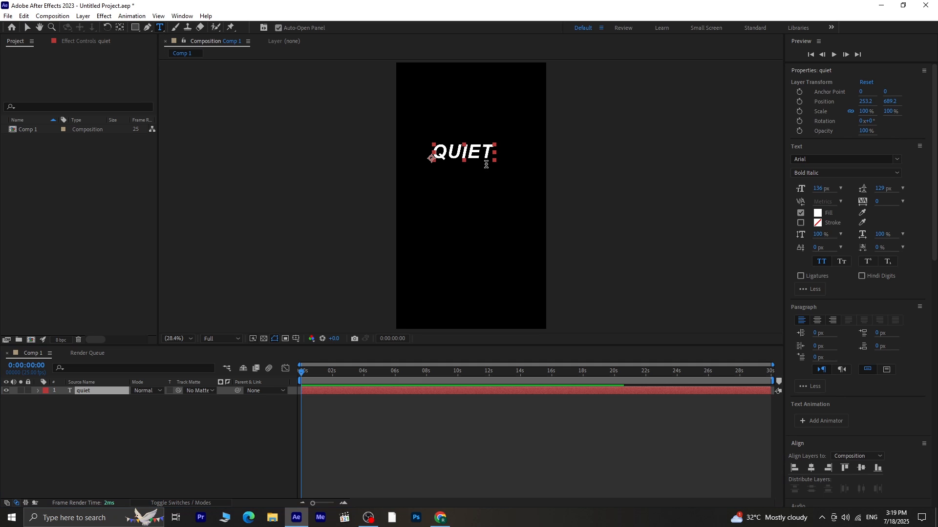
pyautogui.click(420, 185)
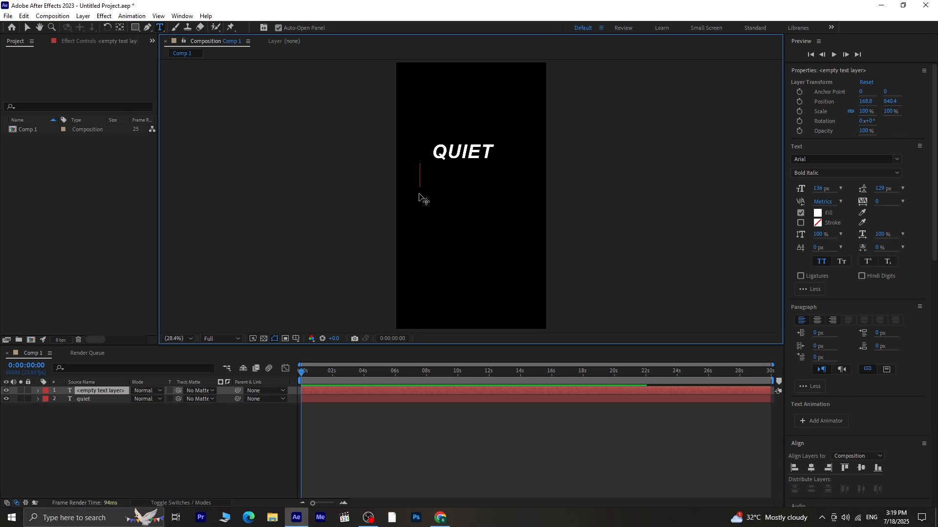
pyautogui.write('strength')
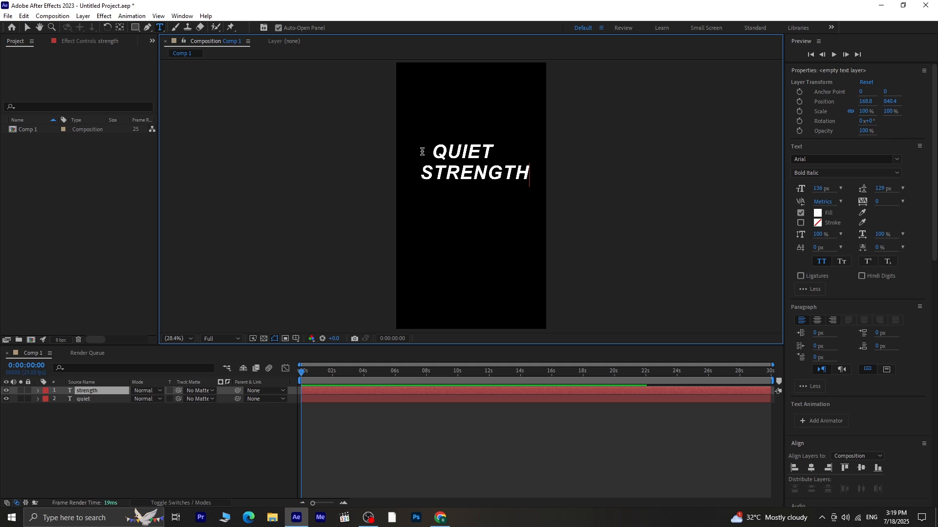
# - Turn the QUIET text into outline lettering by enabling a white stroke and disabling its fill
pyautogui.click(27, 28)
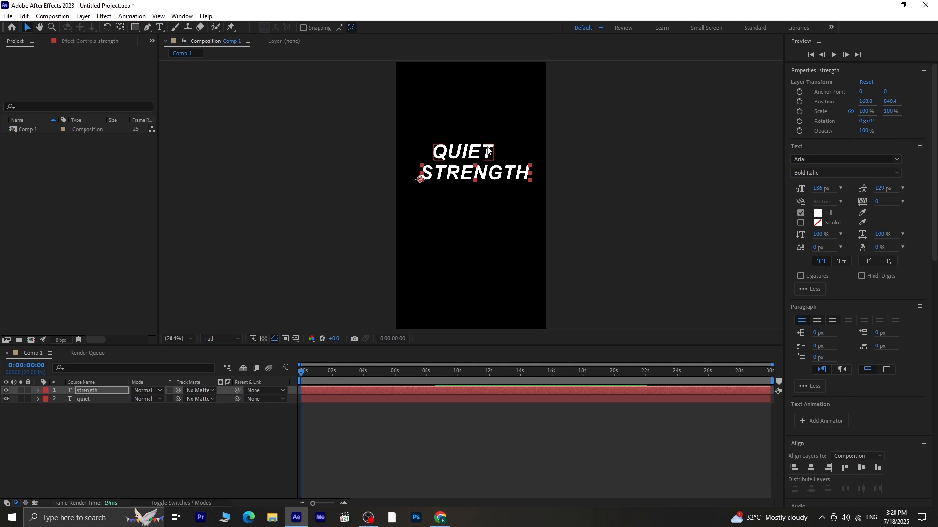
pyautogui.click(489, 151)
pyautogui.click(800, 223)
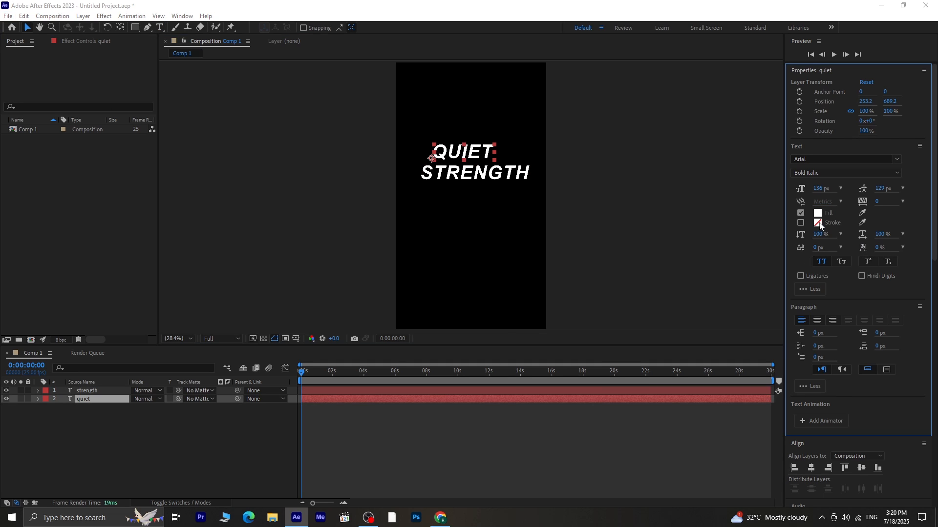
pyautogui.click(817, 222)
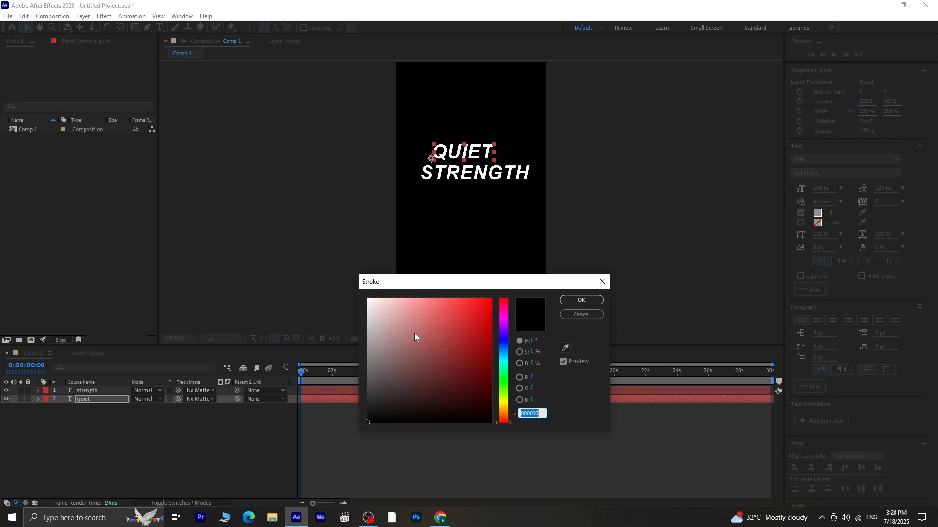
pyautogui.click(587, 300)
pyautogui.click(801, 214)
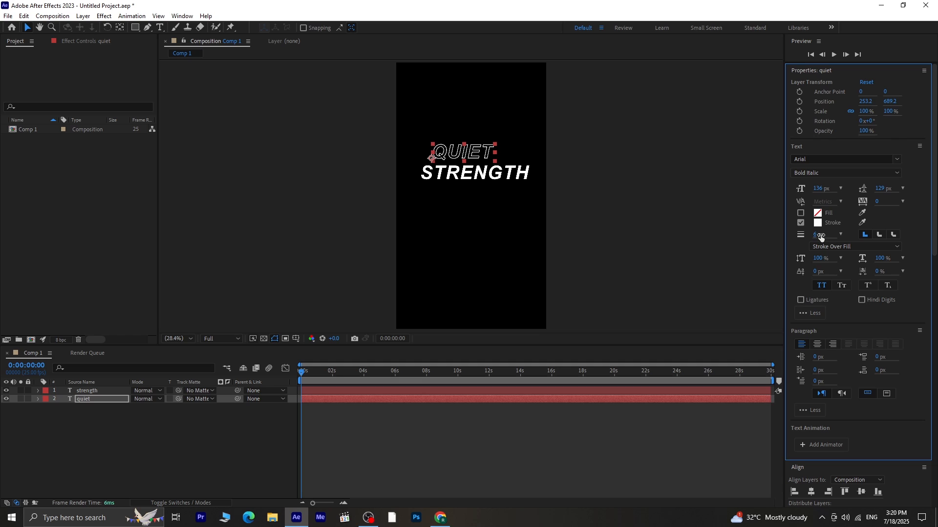
# - Set the quiet layer's stroke width to 5 px
pyautogui.click(205, 426)
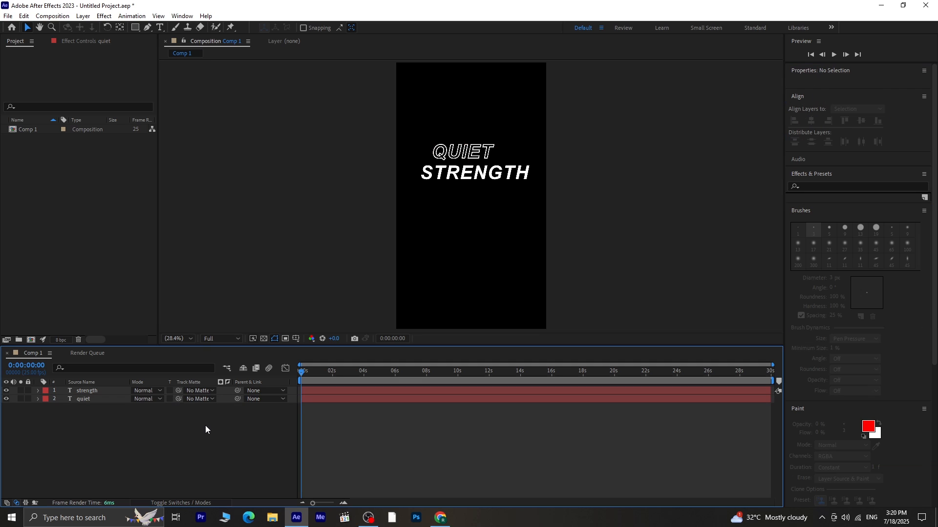
pyautogui.click(90, 398)
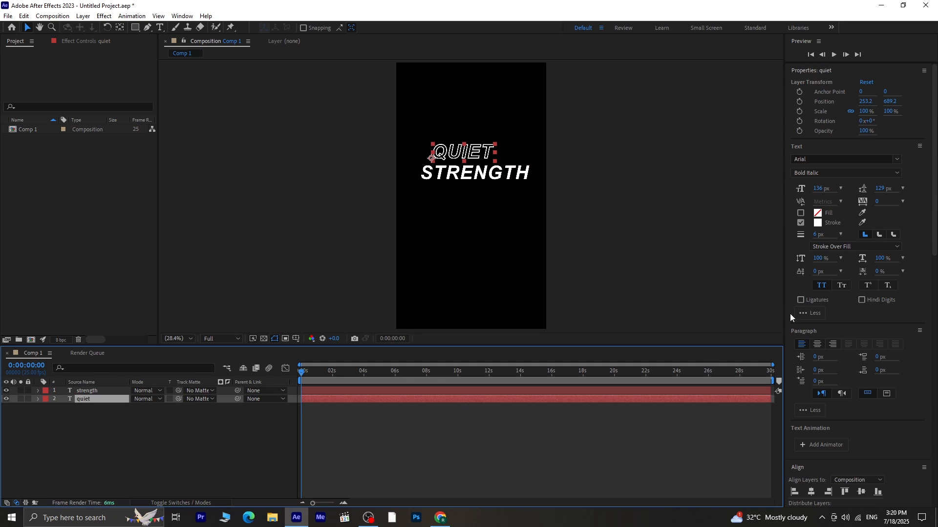
pyautogui.click(819, 236)
pyautogui.write('5')
pyautogui.press('Return')
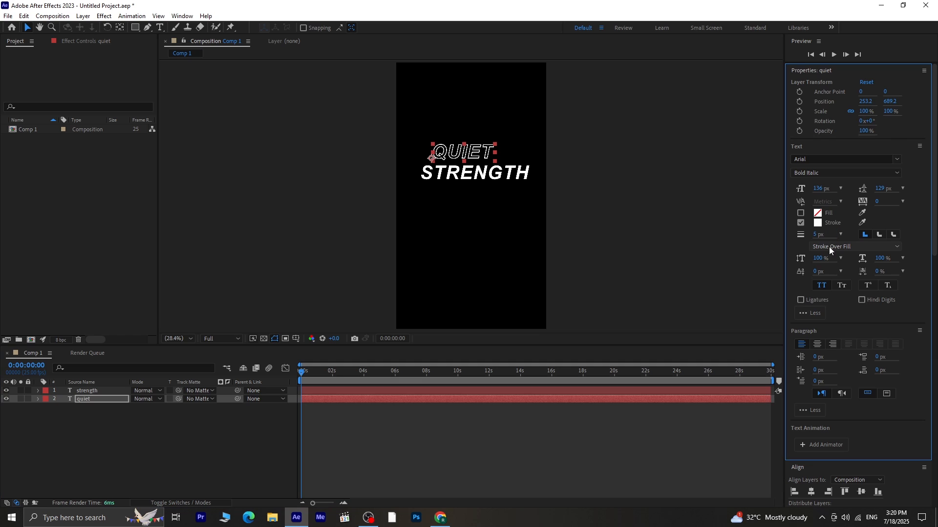
# - Enlarge the QUIET text to 170 px and nudge it into place above STRENGTH
pyautogui.click(218, 423)
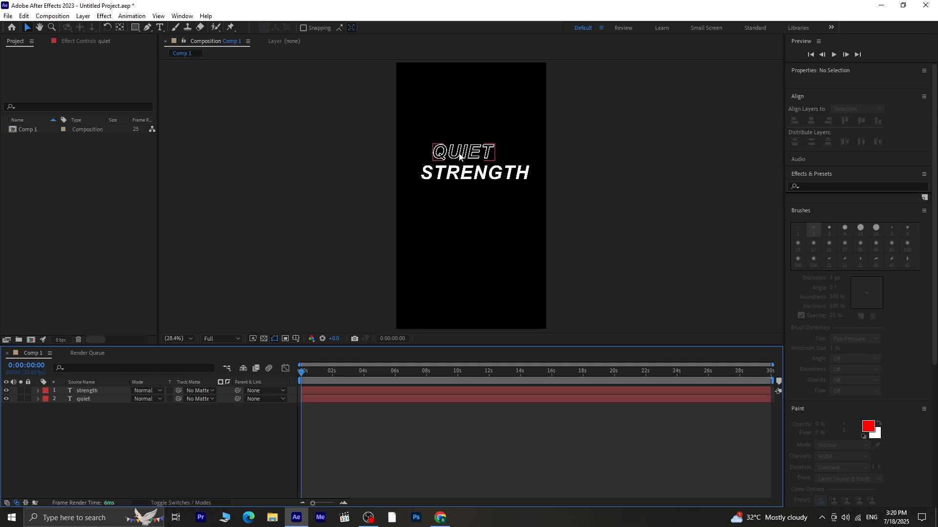
pyautogui.moveTo(461, 153); pyautogui.dragTo(453, 155)
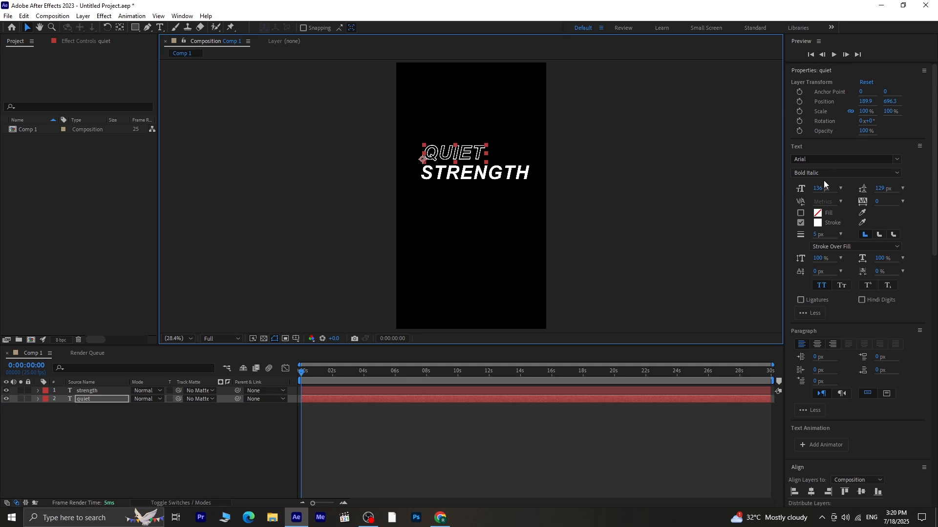
pyautogui.moveTo(818, 189); pyautogui.dragTo(836, 188)
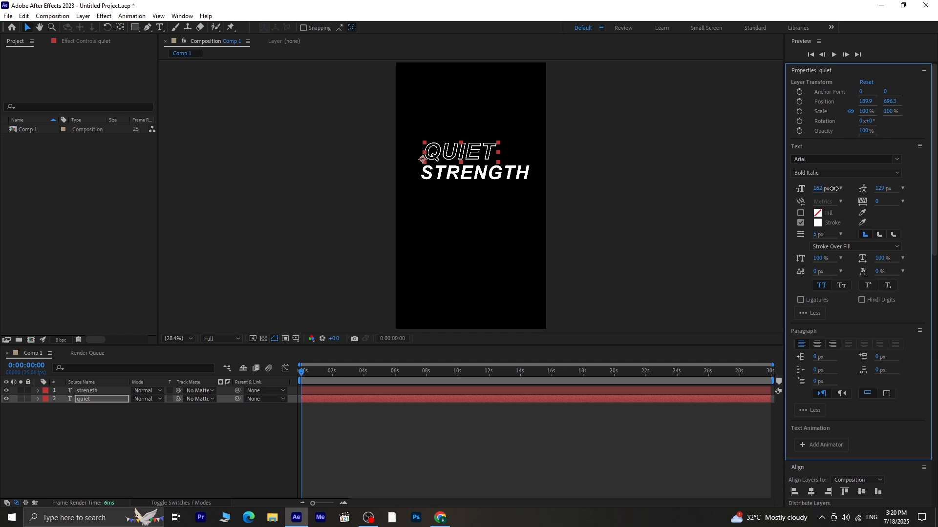
pyautogui.moveTo(445, 154); pyautogui.dragTo(442, 155)
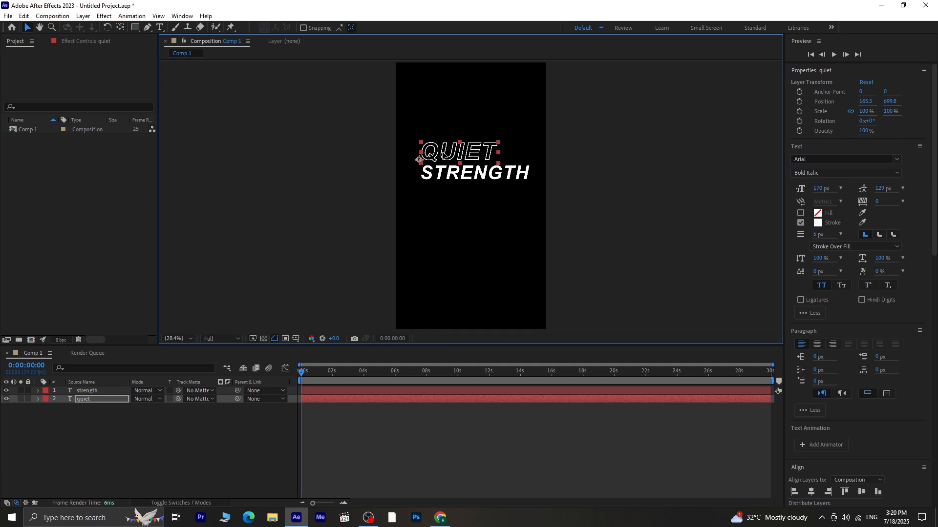
pyautogui.press('Right')
pyautogui.press('Right')
# - Select both text layers and center their anchor points on the text
pyautogui.moveTo(399, 121); pyautogui.dragTo(469, 205)
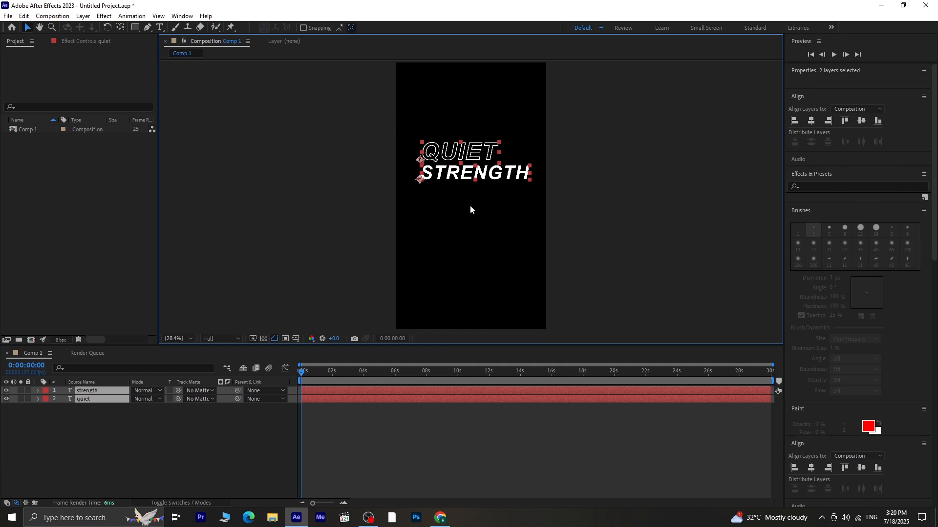
pyautogui.click(122, 31)
pyautogui.hotkey('ctrl', 'alt', 'Home')
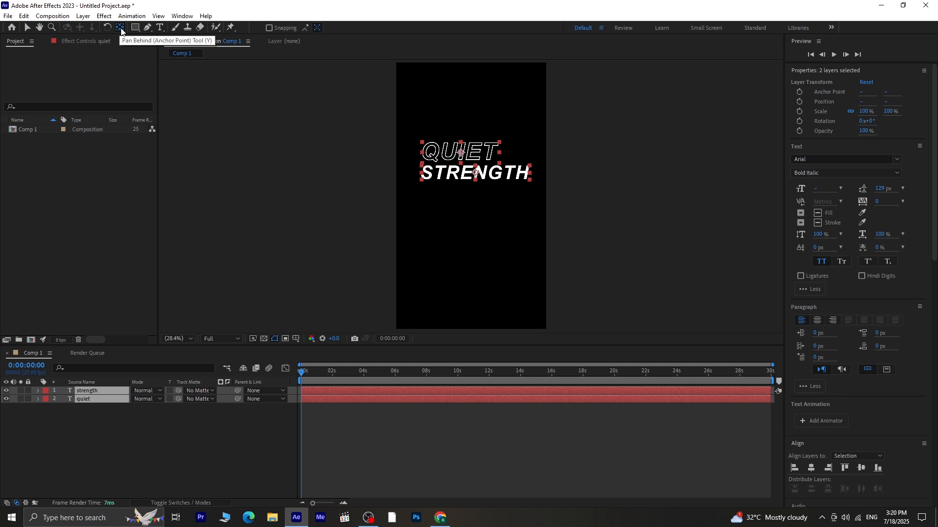
# - Move both text layers together down near the bottom of the frame
pyautogui.click(134, 419)
pyautogui.press('v')
pyautogui.moveTo(435, 115); pyautogui.dragTo(472, 295)
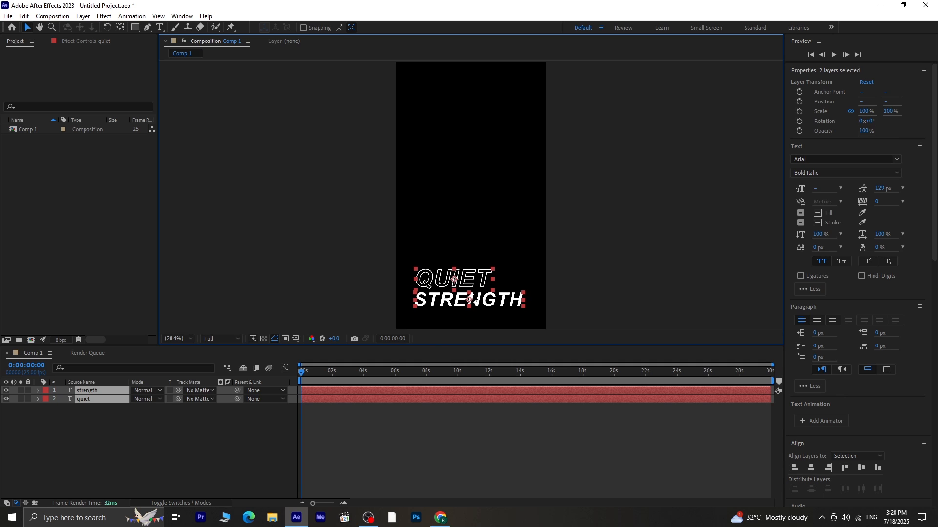
# - Center the STRENGTH layer horizontally in the composition
pyautogui.click(257, 418)
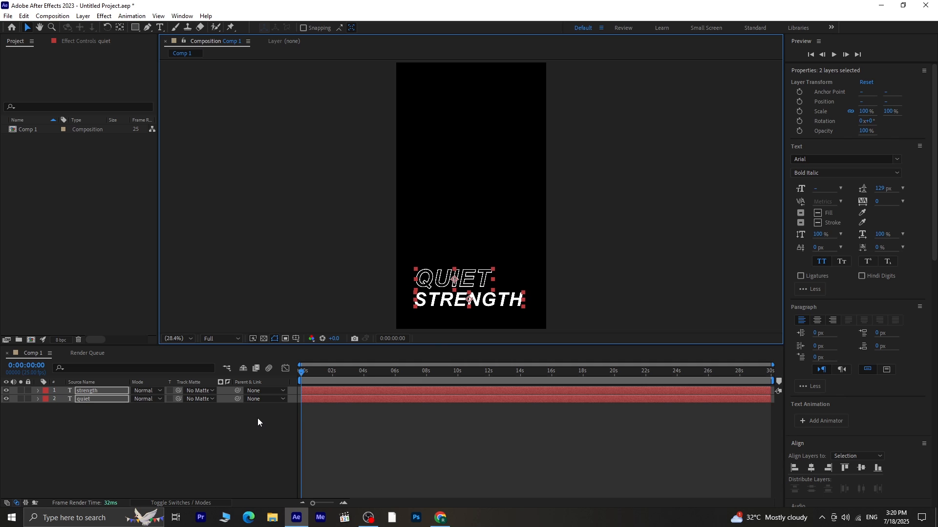
pyautogui.click(475, 303)
pyautogui.click(811, 467)
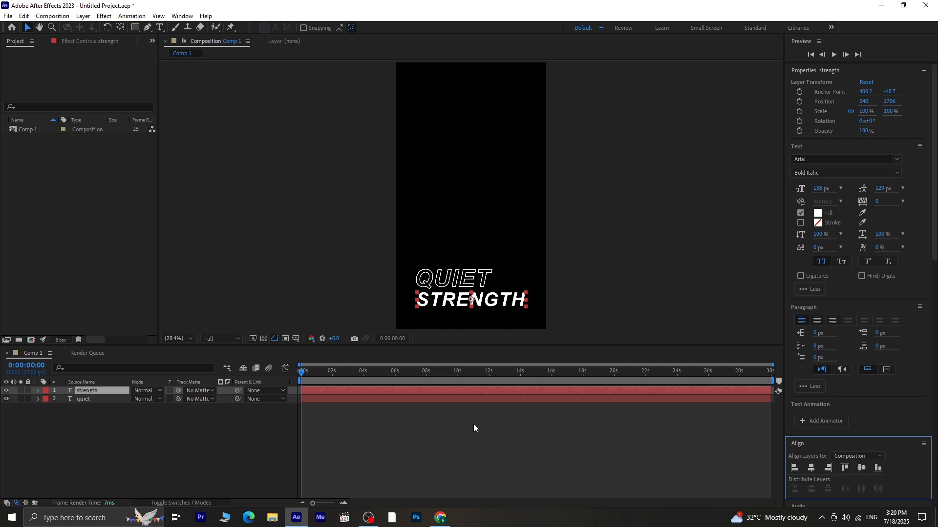
# - Nudge the QUIET layer slightly to the right
pyautogui.click(245, 429)
pyautogui.click(485, 278)
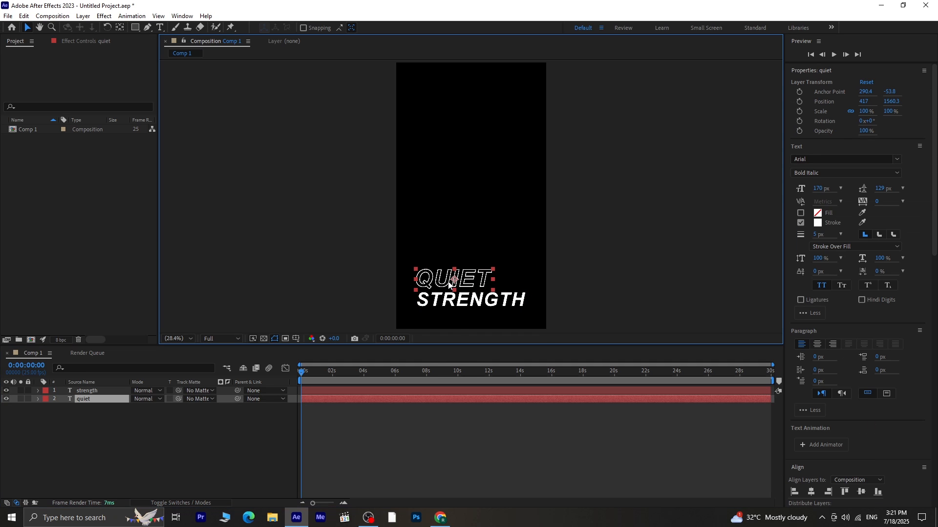
pyautogui.press('Right')
pyautogui.press('Right')
pyautogui.press('Right')
pyautogui.press('Right')
pyautogui.press('Right')
pyautogui.press('Right')
pyautogui.press('Right')
pyautogui.press('Right')
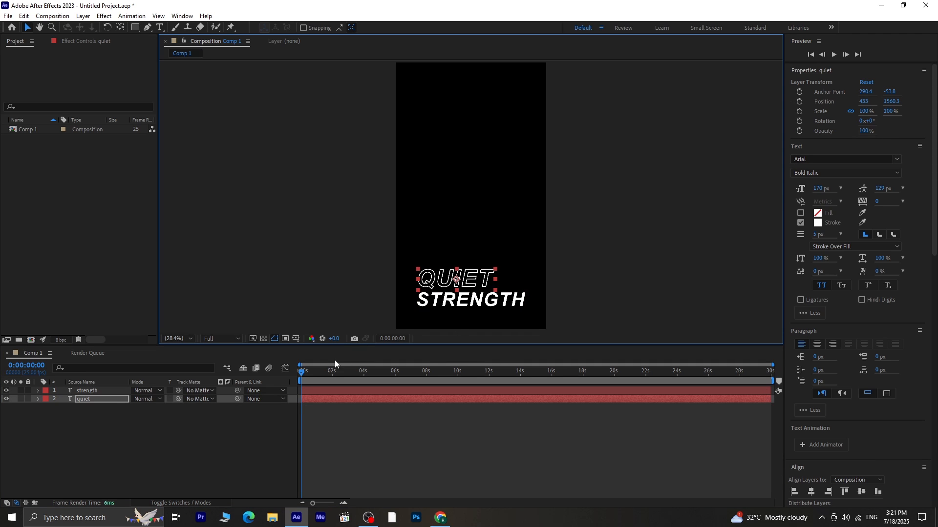
# - Draw an orange rectangle shape about 932 × 1189 px filling the area above the text
pyautogui.click(253, 421)
pyautogui.click(135, 27)
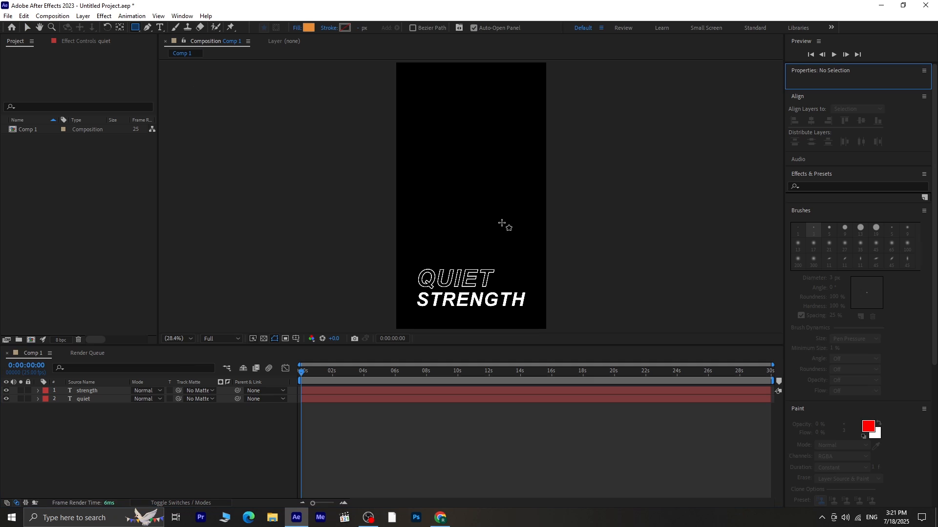
pyautogui.click(423, 144)
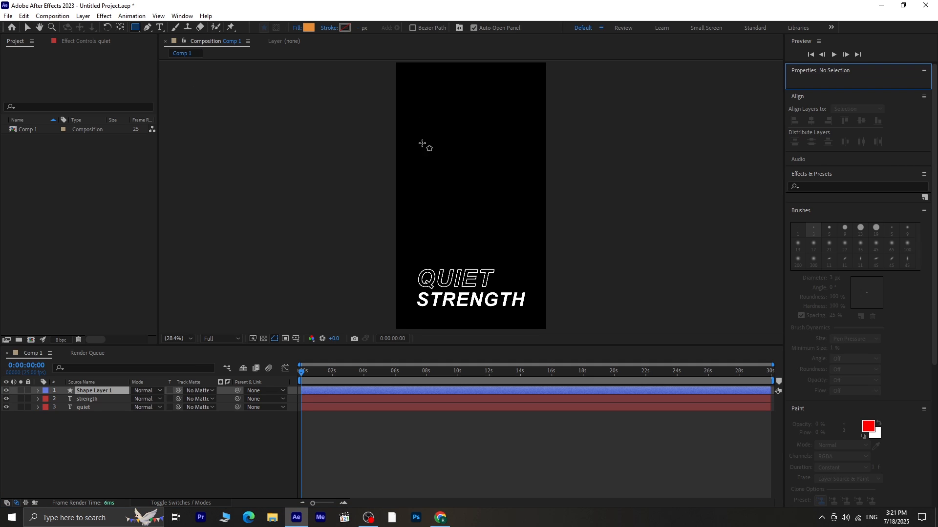
pyautogui.moveTo(422, 143); pyautogui.dragTo(539, 264)
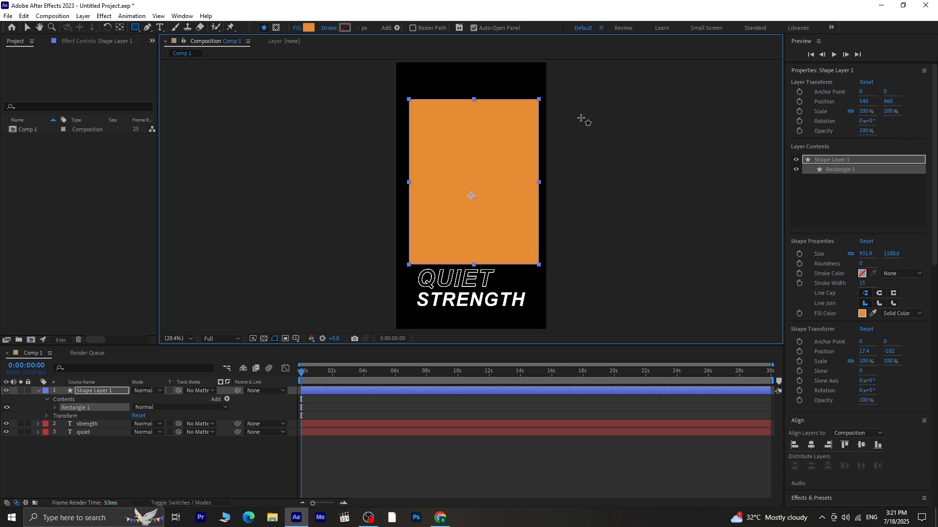
# - Center the rectangle horizontally in the composition and raise it slightly
pyautogui.click(119, 27)
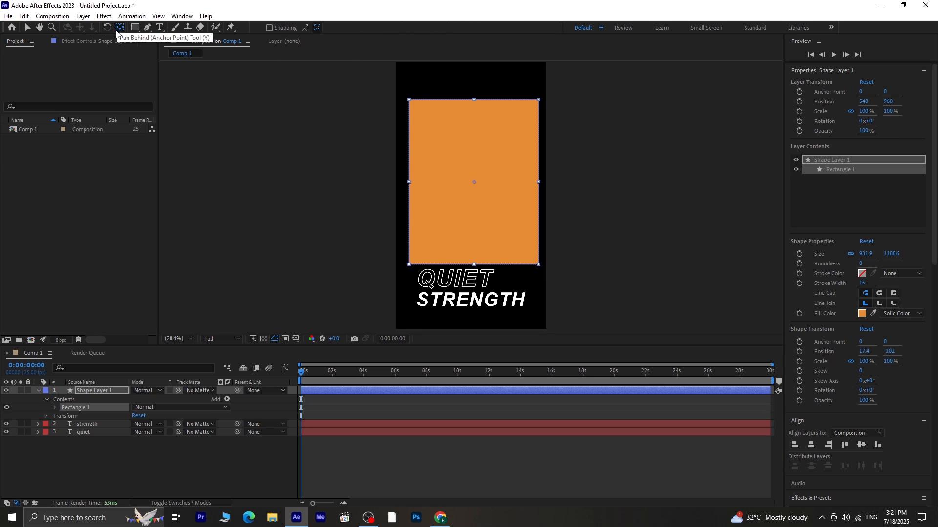
pyautogui.click(27, 28)
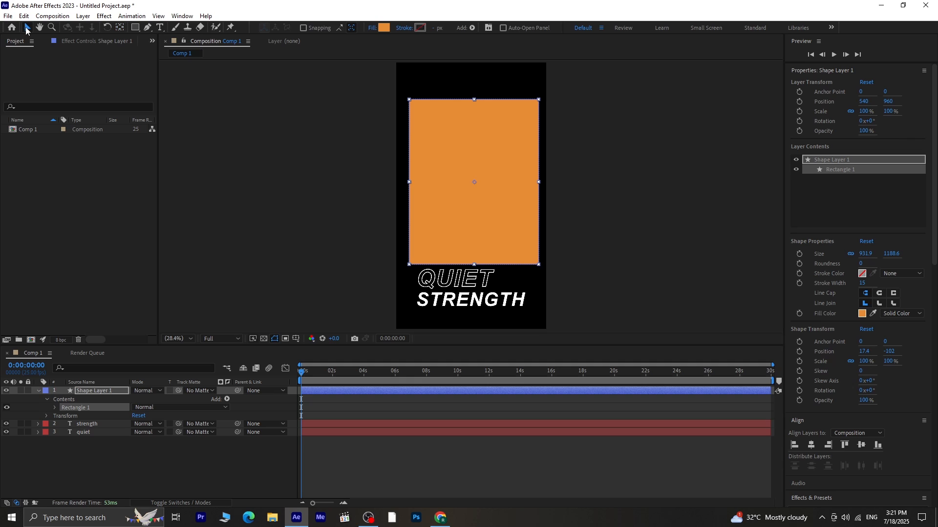
pyautogui.click(812, 448)
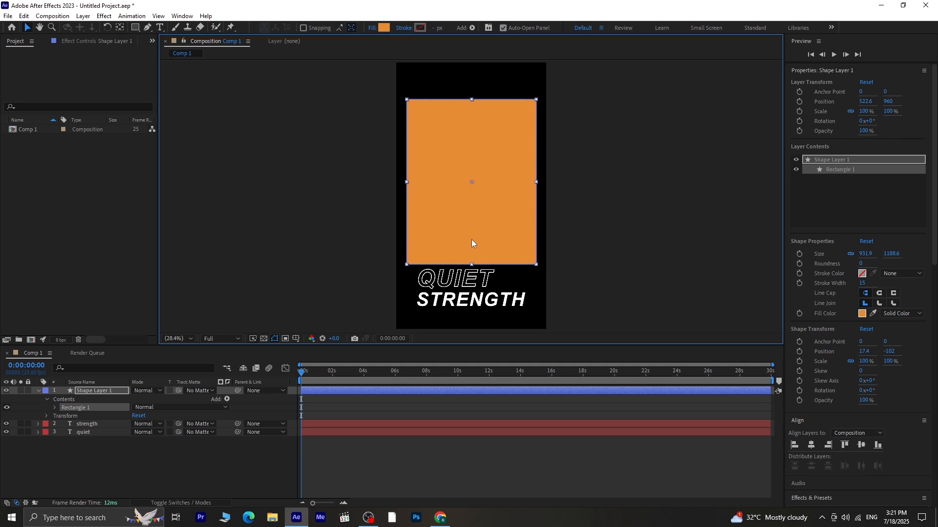
pyautogui.moveTo(470, 240); pyautogui.dragTo(471, 234)
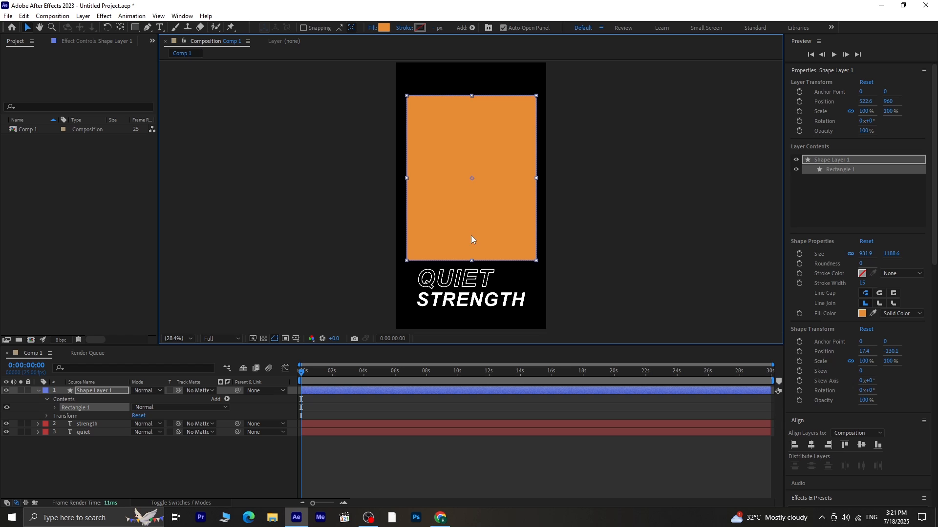
# - Import the Adjustment Layer_2 video file into the project
pyautogui.click(194, 456)
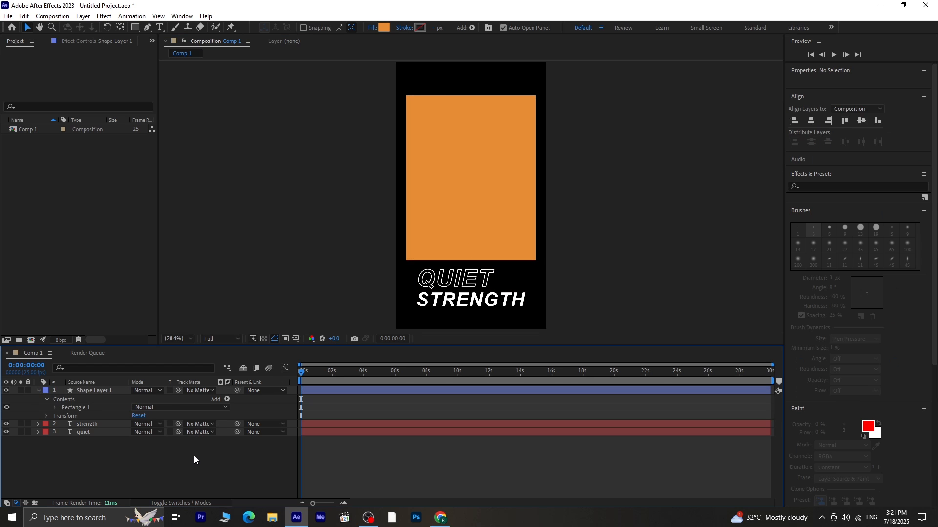
pyautogui.rightClick(42, 213)
pyautogui.moveTo(122, 259)
pyautogui.click(174, 260)
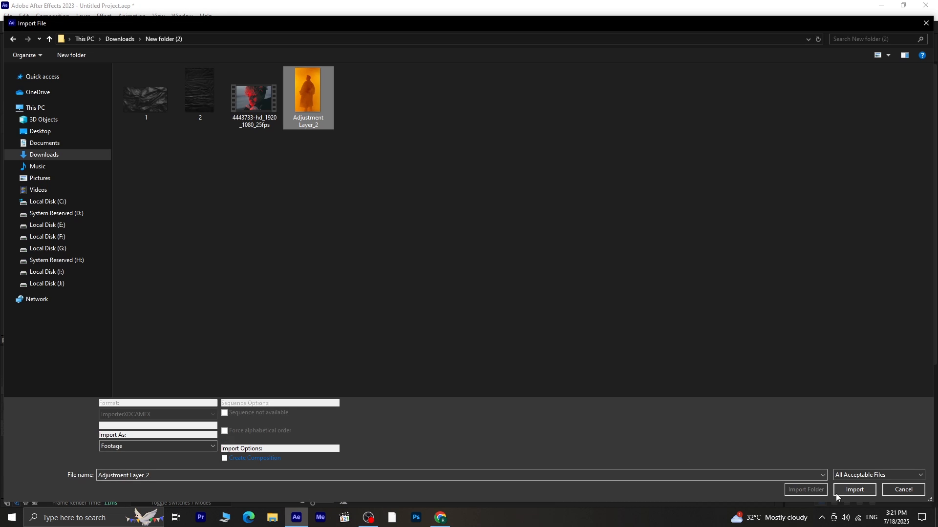
pyautogui.click(854, 489)
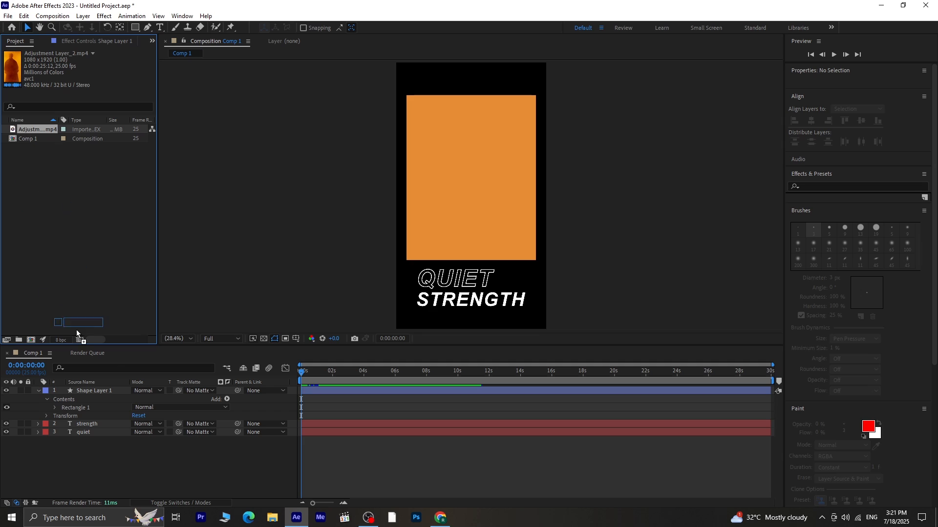
# - Add the video to the composition above the shape and set Shape Layer 1 as its track matte
pyautogui.moveTo(92, 383)
pyautogui.mouseDown()
pyautogui.moveTo(92, 392)
pyautogui.moveTo(97, 386)
pyautogui.mouseUp()
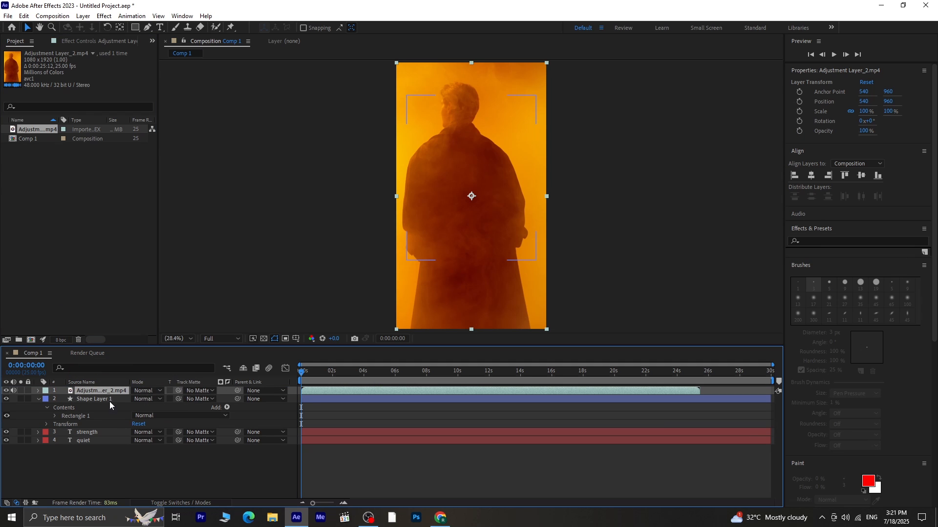
pyautogui.click(198, 390)
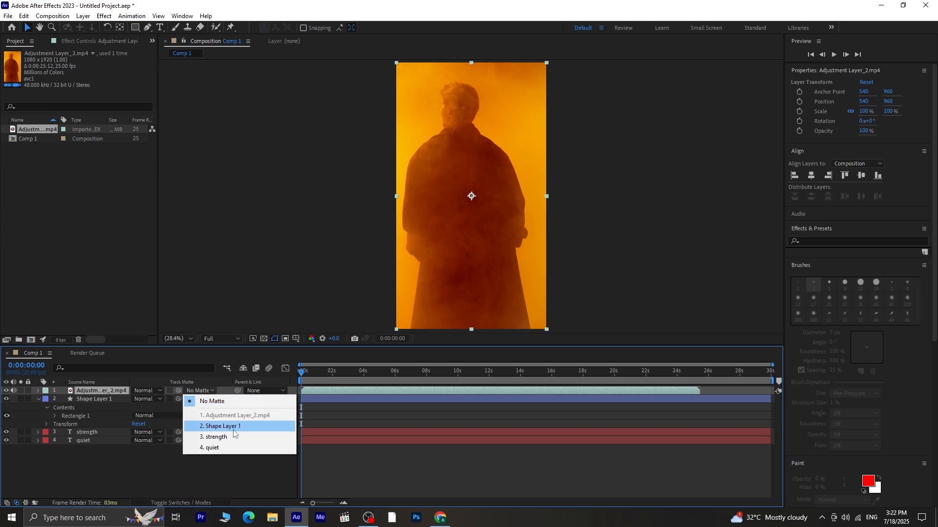
pyautogui.click(233, 429)
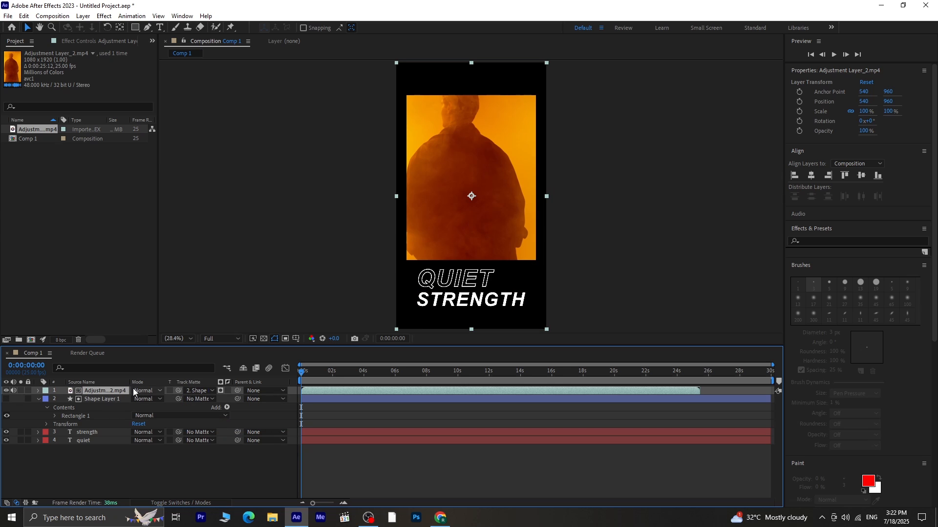
# - Reposition the video inside the rectangle matte while previewing playback
pyautogui.moveTo(486, 232); pyautogui.dragTo(492, 252)
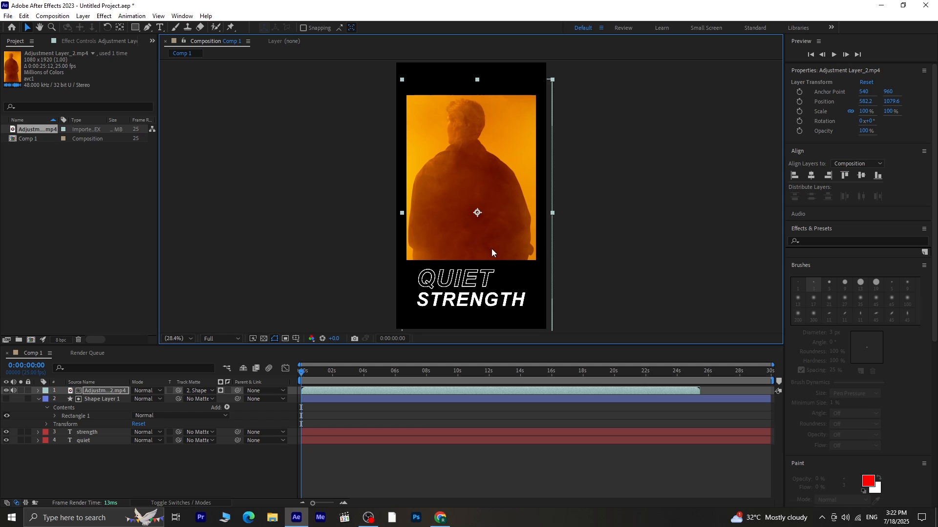
pyautogui.press('space')
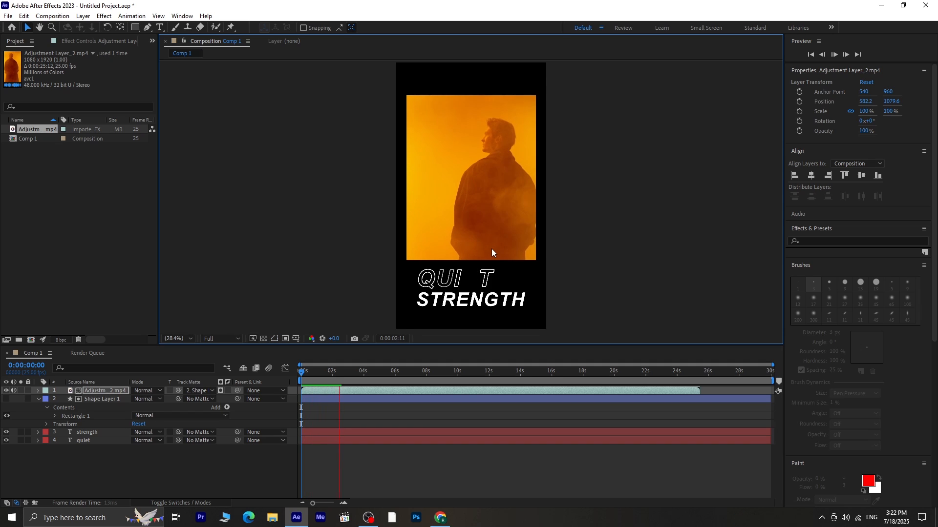
pyautogui.press('space')
pyautogui.moveTo(492, 252); pyautogui.dragTo(478, 253)
pyautogui.press('space')
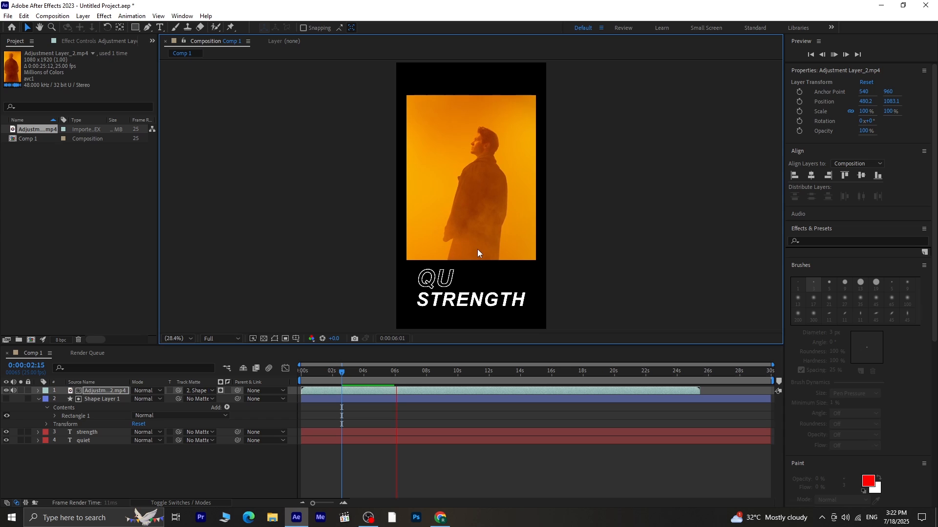
pyautogui.press('v')
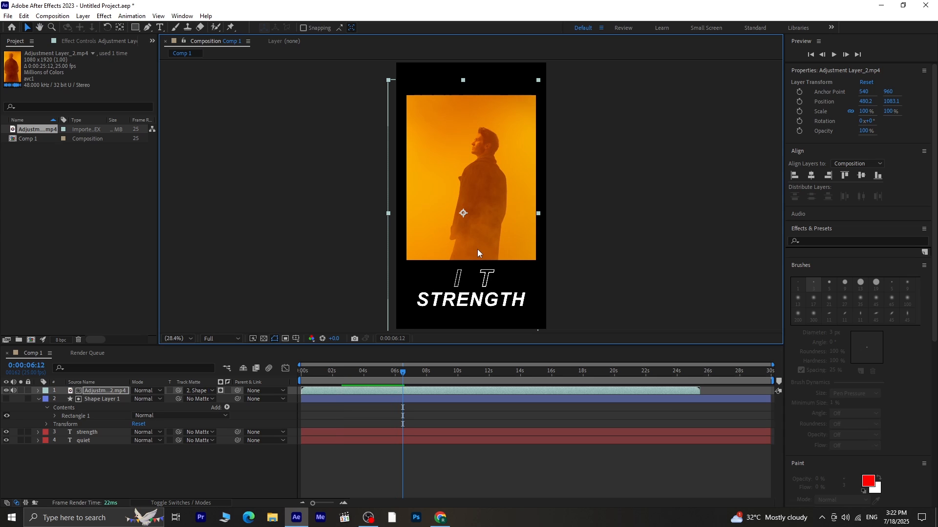
# - Nudge the video slightly upward inside the rectangle matte and preview the playback
pyautogui.moveTo(478, 250)
pyautogui.mouseDown()
pyautogui.moveTo(474, 220)
pyautogui.moveTo(467, 232)
pyautogui.moveTo(484, 236)
pyautogui.mouseUp()
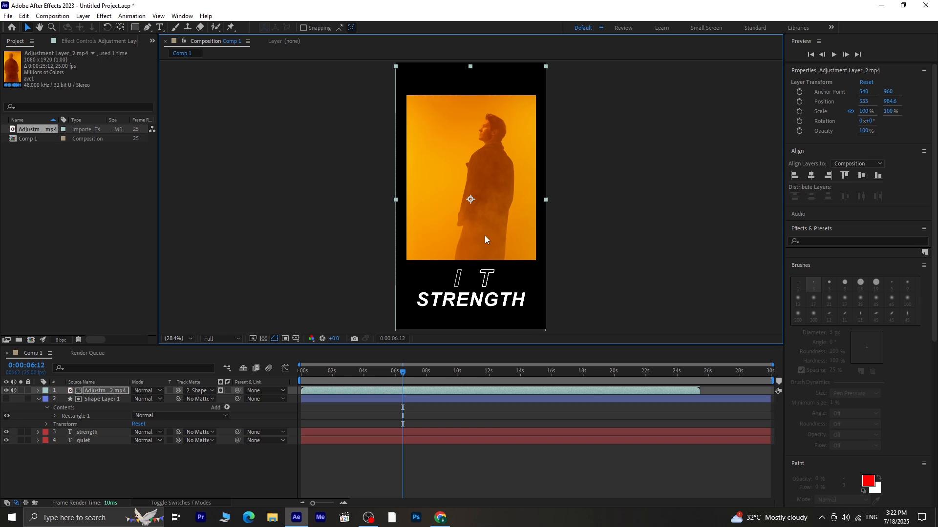
pyautogui.press('space')
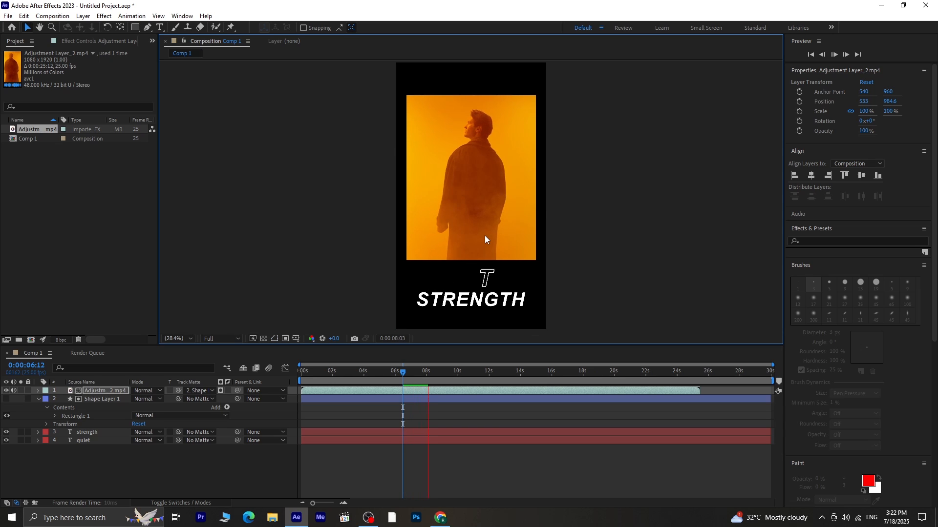
pyautogui.press('space')
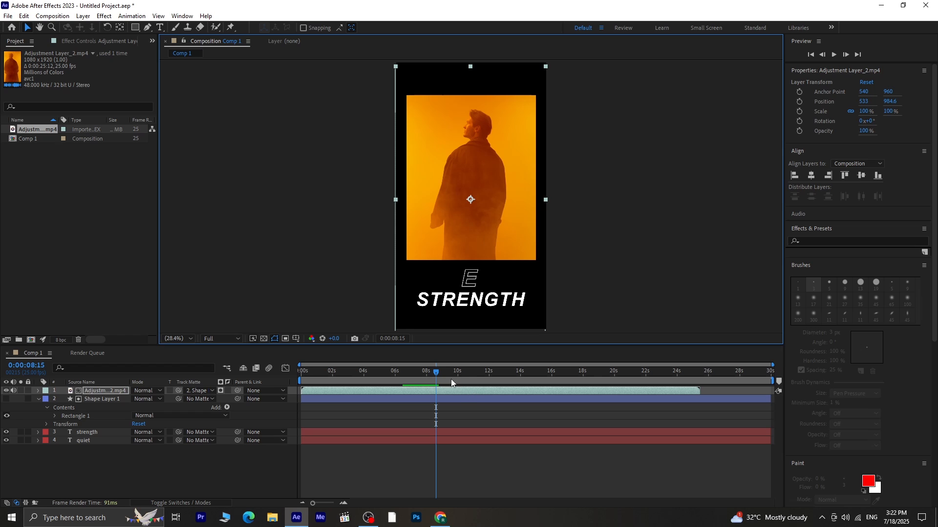
pyautogui.moveTo(436, 374); pyautogui.dragTo(383, 388)
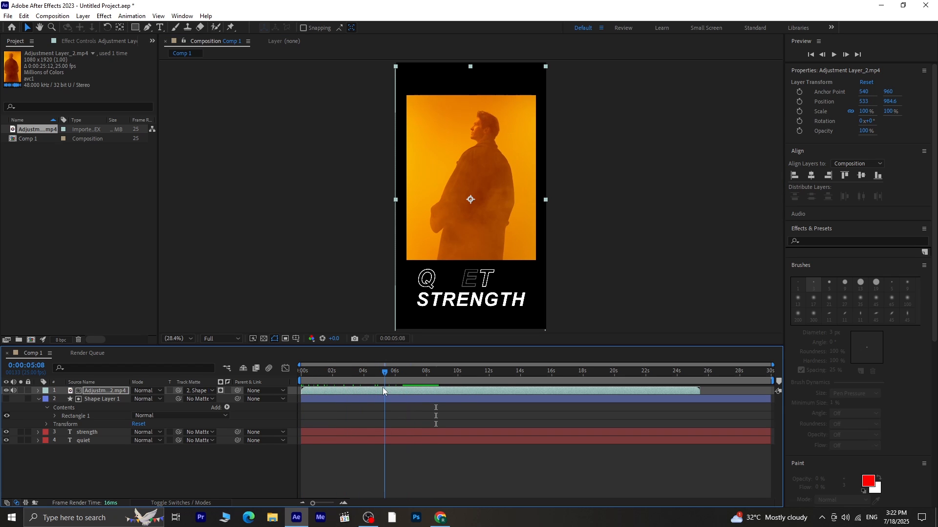
# - Create a new text layer near the top of the composition by pasting the text VULNERABLE YET STRONG
pyautogui.click(180, 469)
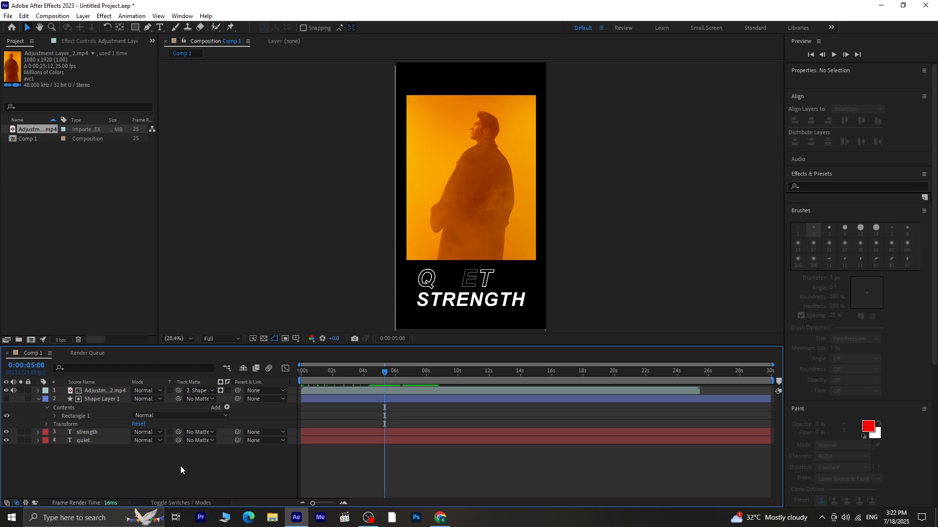
pyautogui.click(39, 400)
pyautogui.click(159, 27)
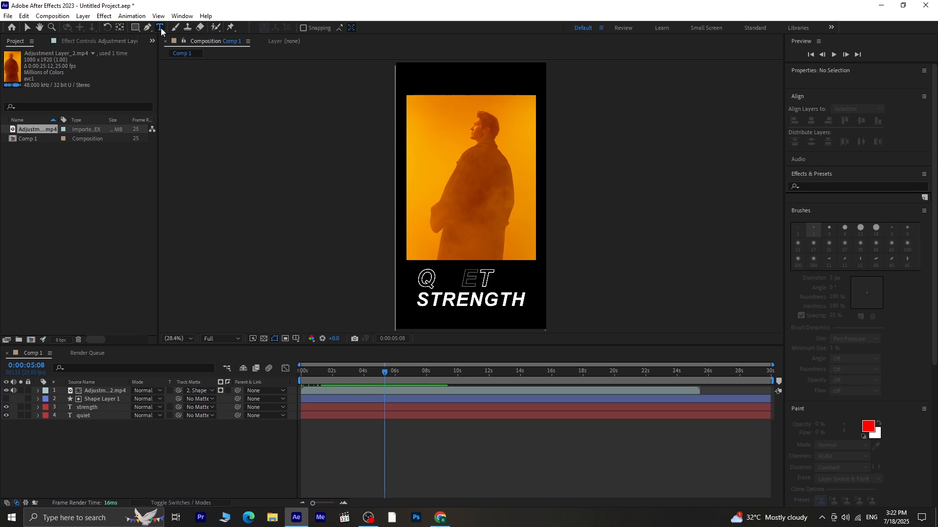
pyautogui.click(411, 106)
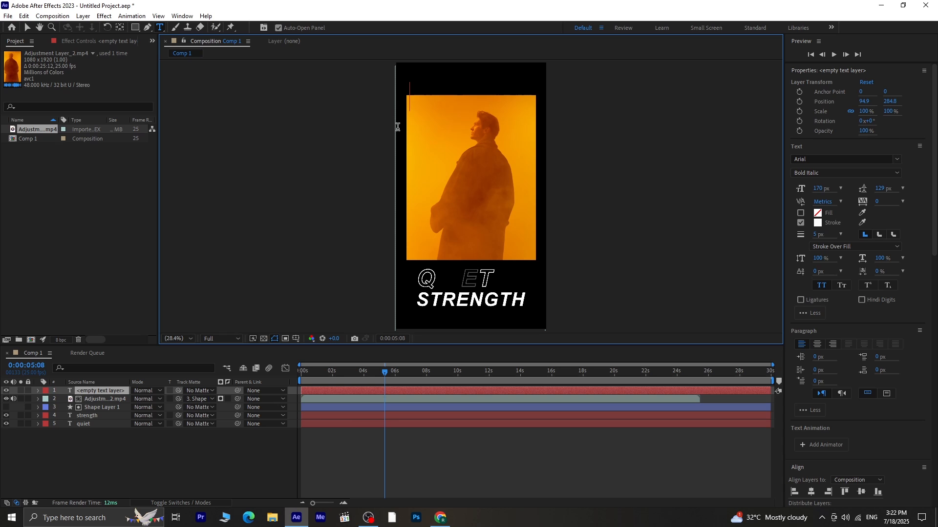
pyautogui.write('Vulnerable yet strong')
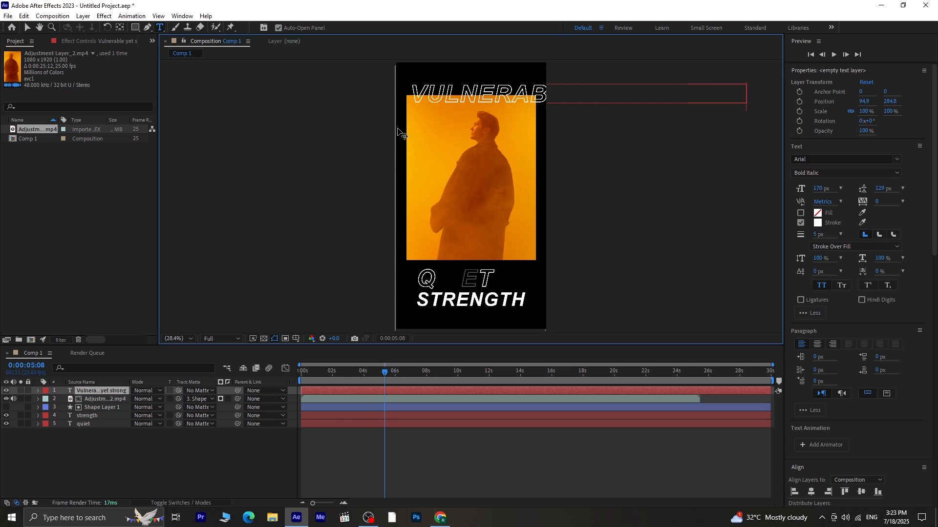
# - Set the pasted text's font size to 72 px and its stroke colour to orange F29F01
pyautogui.hotkey('ctrl', 'a')
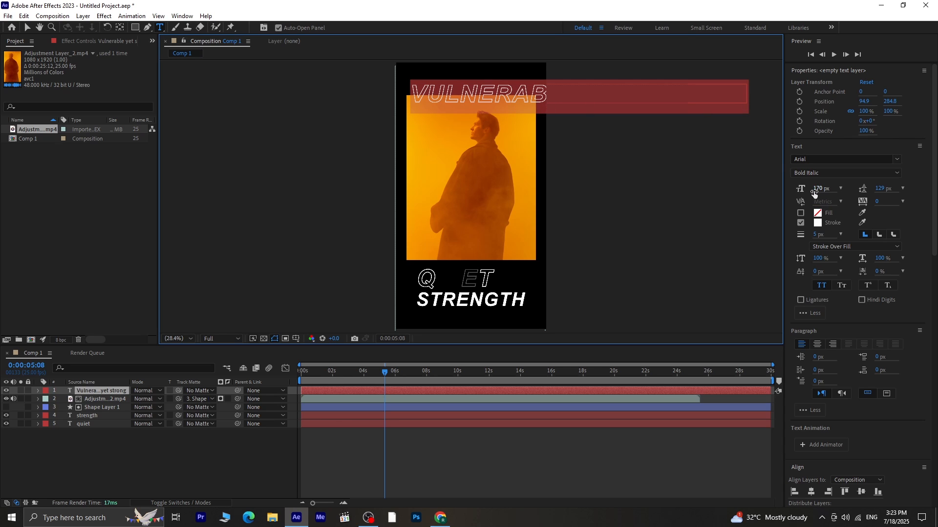
pyautogui.moveTo(814, 193); pyautogui.dragTo(771, 196)
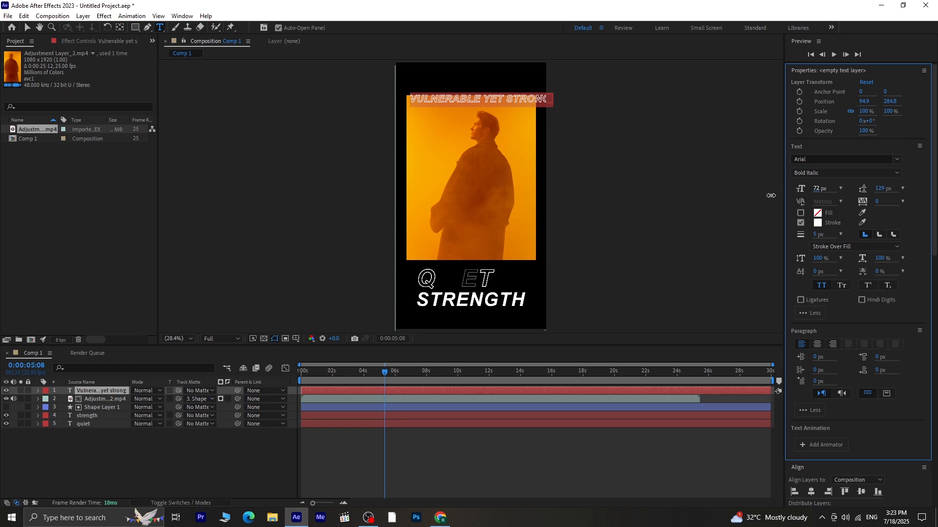
pyautogui.click(819, 224)
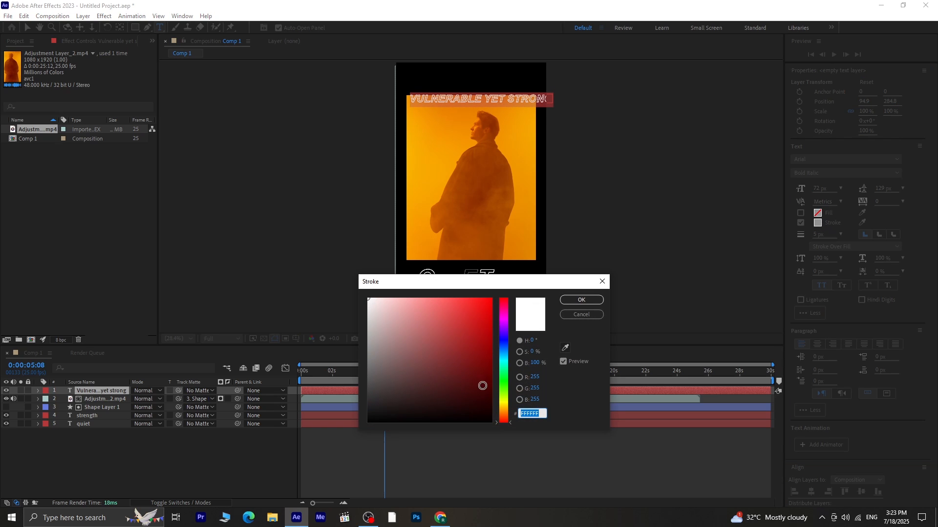
pyautogui.moveTo(499, 417); pyautogui.dragTo(502, 414)
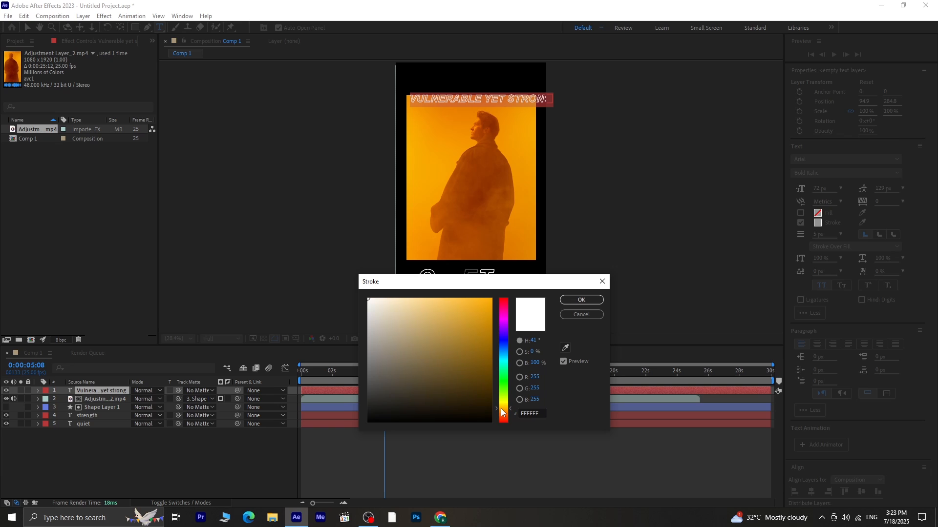
pyautogui.click(488, 300)
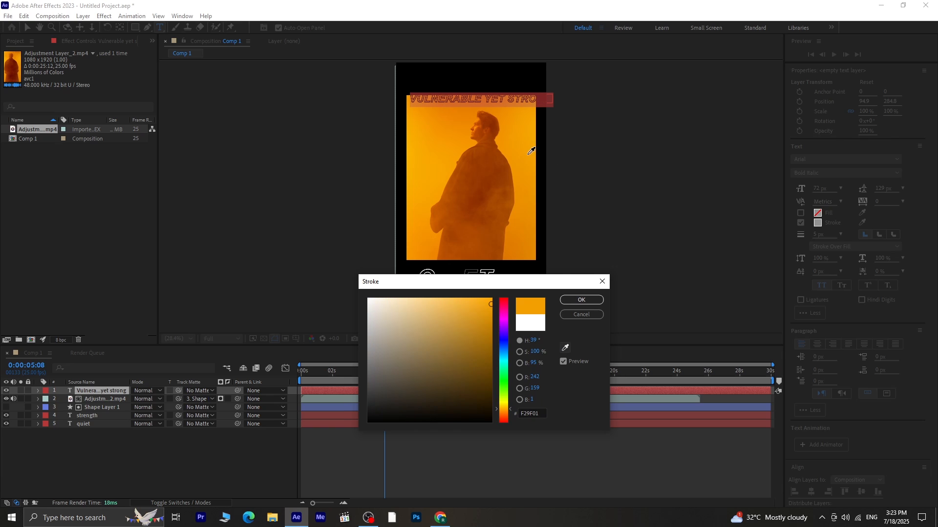
pyautogui.click(584, 302)
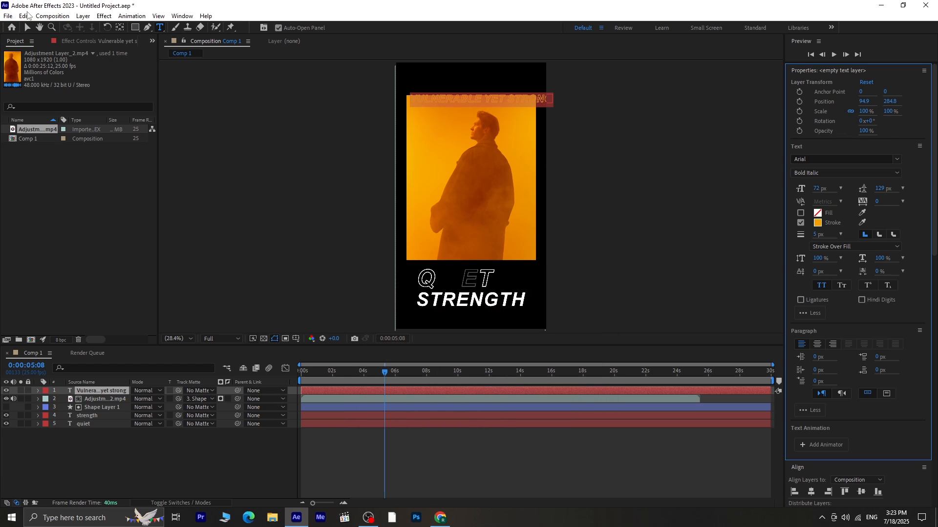
# - Move the text to the top edge of the composition and apply the Autoscroll - horizontal preset to it
pyautogui.click(27, 27)
pyautogui.moveTo(511, 101); pyautogui.dragTo(501, 87)
pyautogui.scroll(-5, 863, 436)
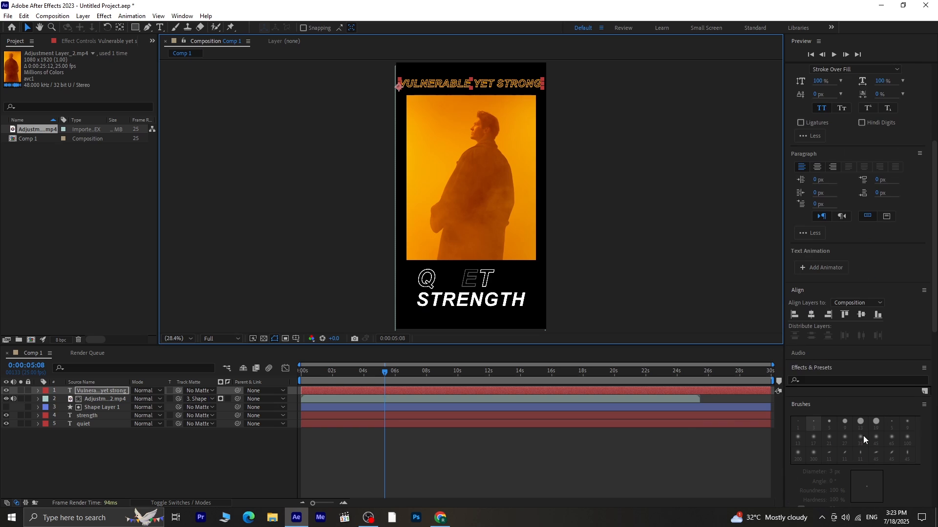
pyautogui.click(829, 381)
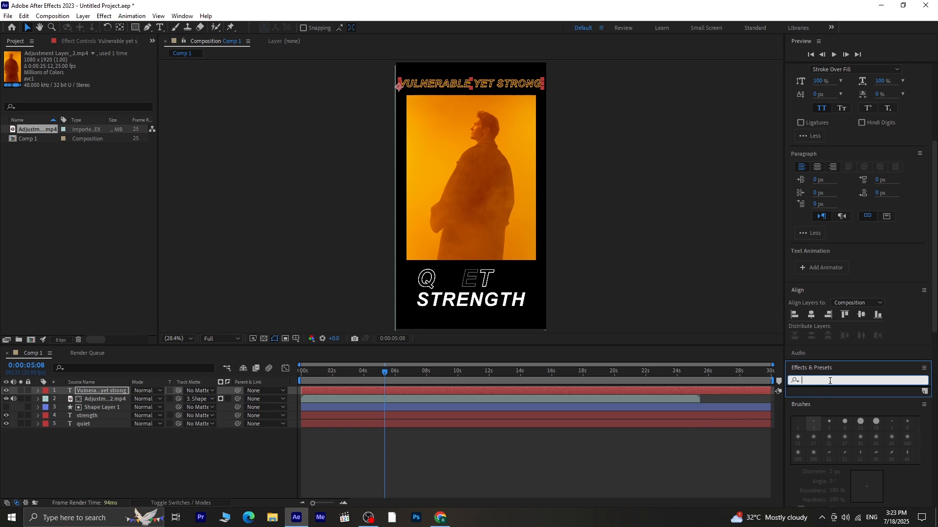
pyautogui.write('scroll')
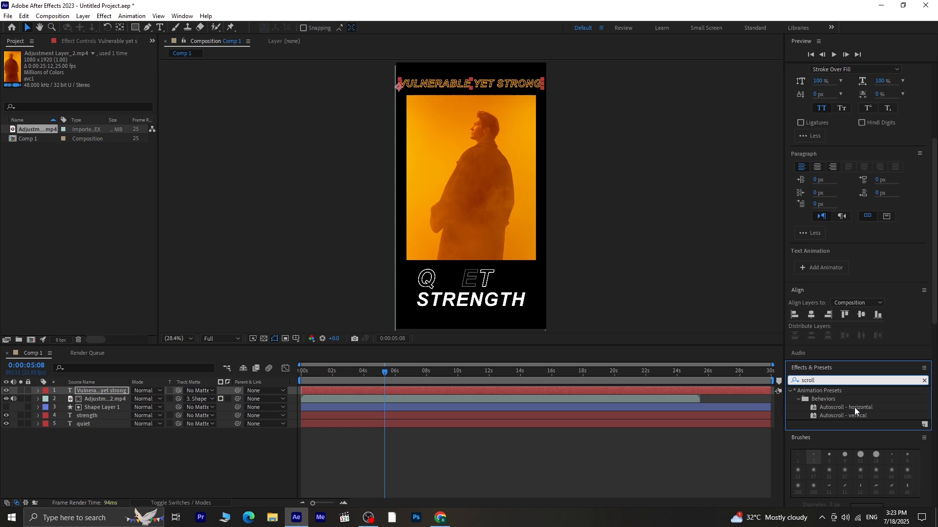
pyautogui.doubleClick(854, 408)
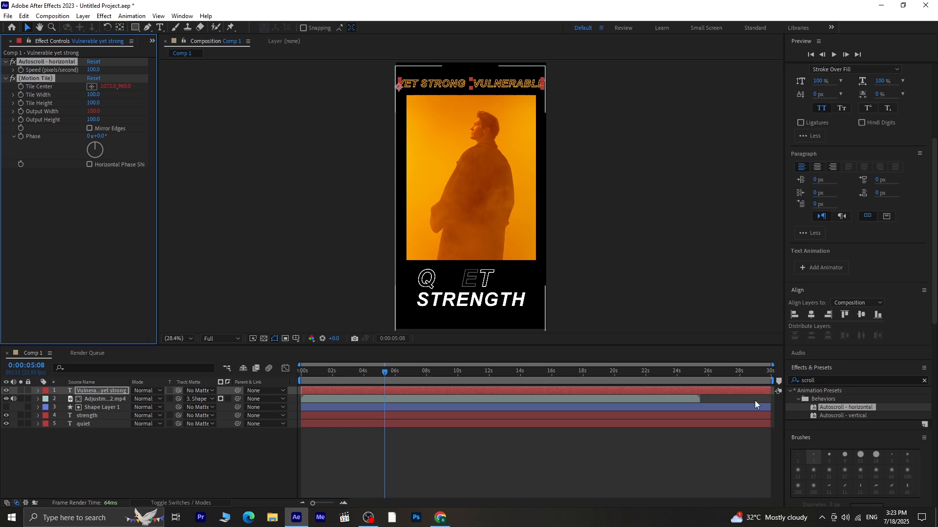
# - Preview the horizontally scrolling text animation
pyautogui.press('space')
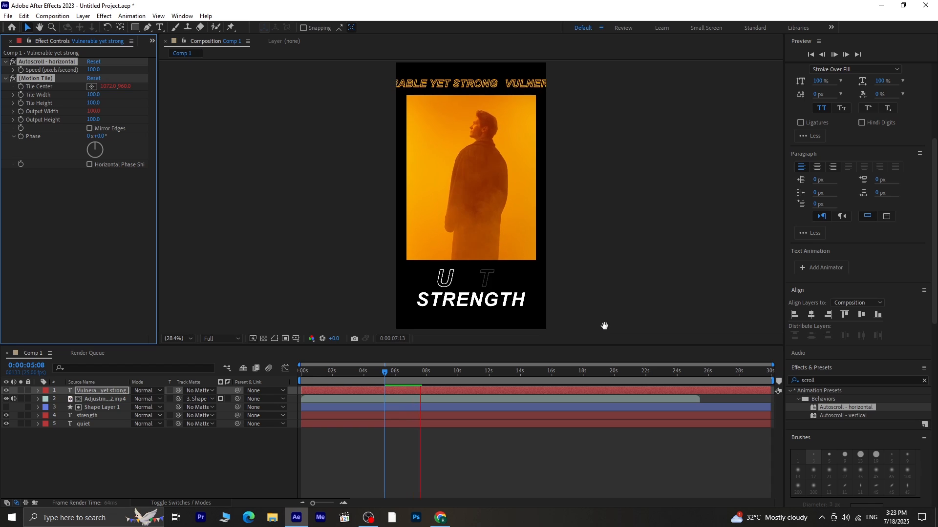
pyautogui.press('space')
pyautogui.press('space')
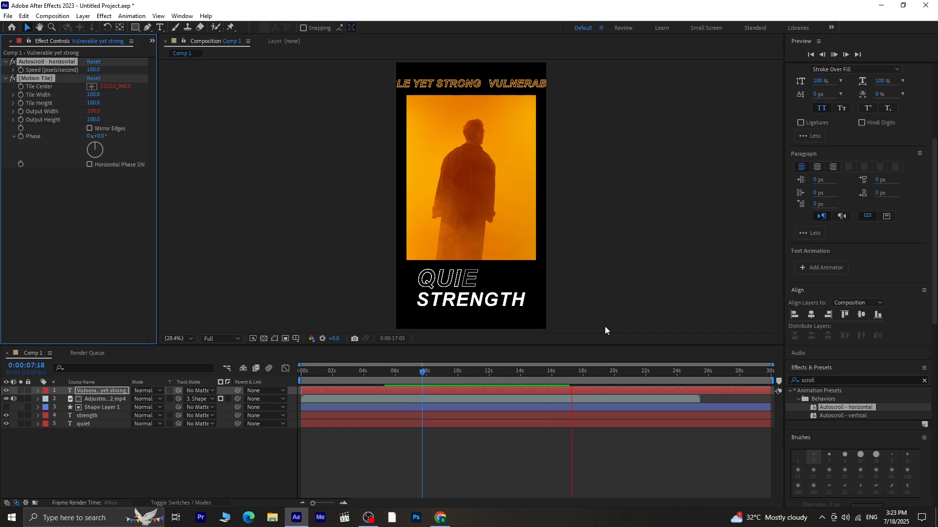
pyautogui.press('space')
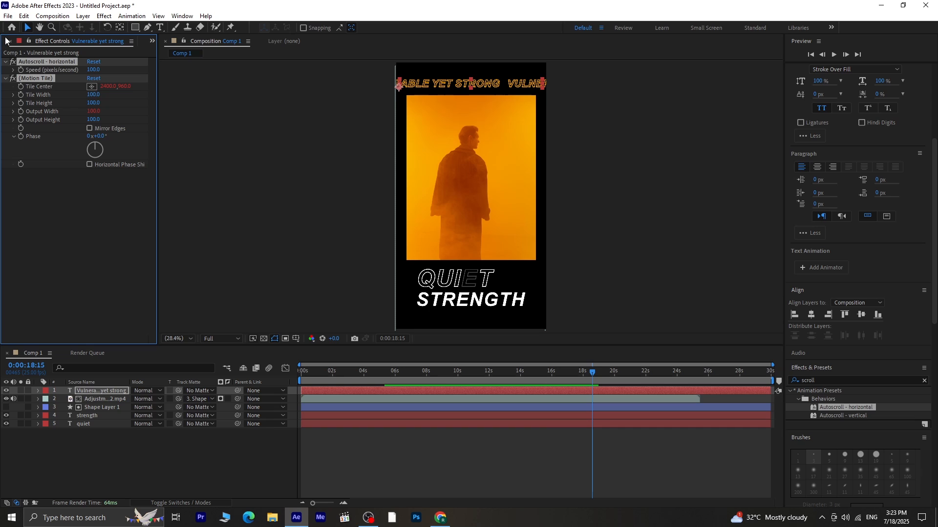
# - Close the Effect Controls panel and import the image file 2 into the project
pyautogui.click(154, 41)
pyautogui.click(173, 54)
pyautogui.rightClick(71, 174)
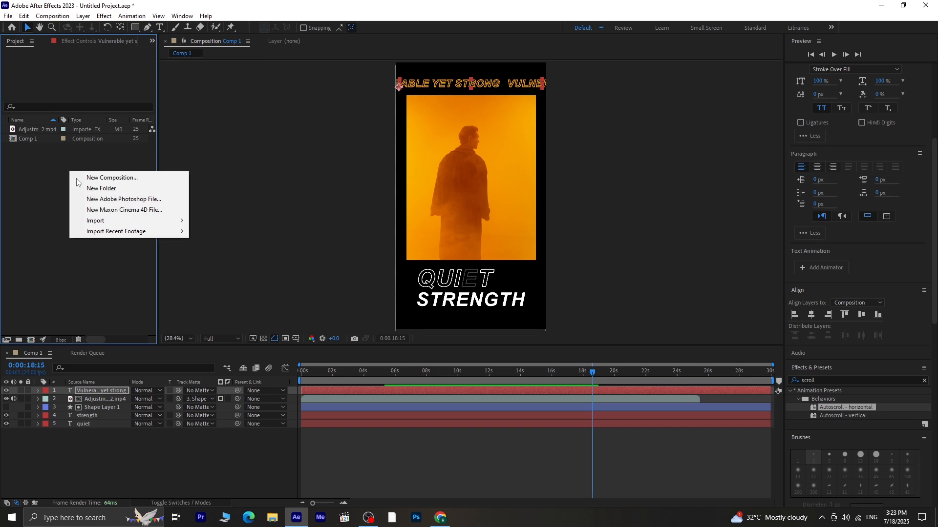
pyautogui.moveTo(119, 223)
pyautogui.click(217, 224)
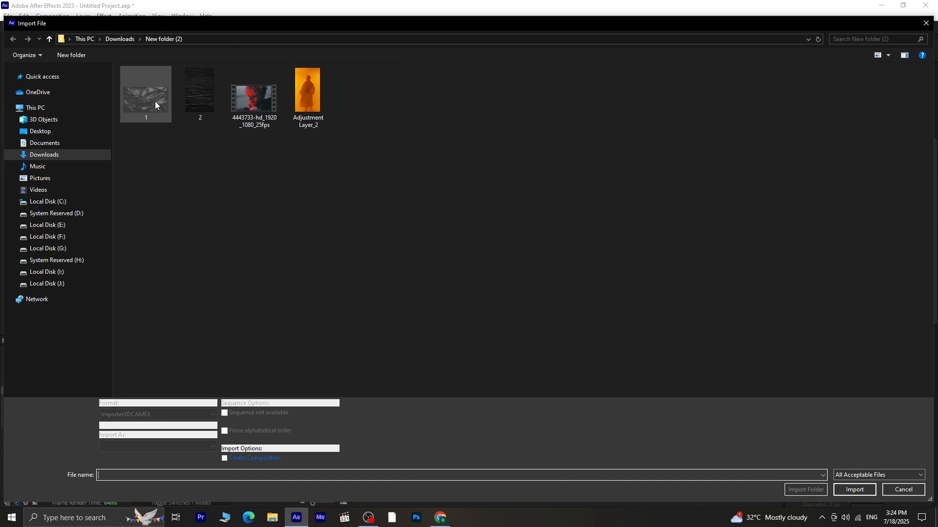
pyautogui.click(154, 101)
pyautogui.click(190, 102)
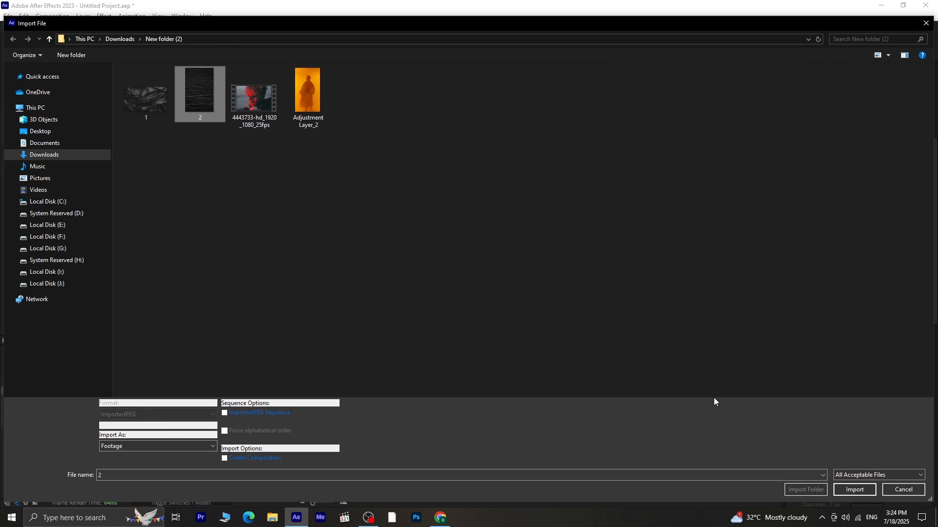
pyautogui.click(862, 491)
# - Add the 2.jpg image to the composition, scale it to 29% and place it at the video's lower-right corner
pyautogui.moveTo(46, 129); pyautogui.dragTo(432, 301)
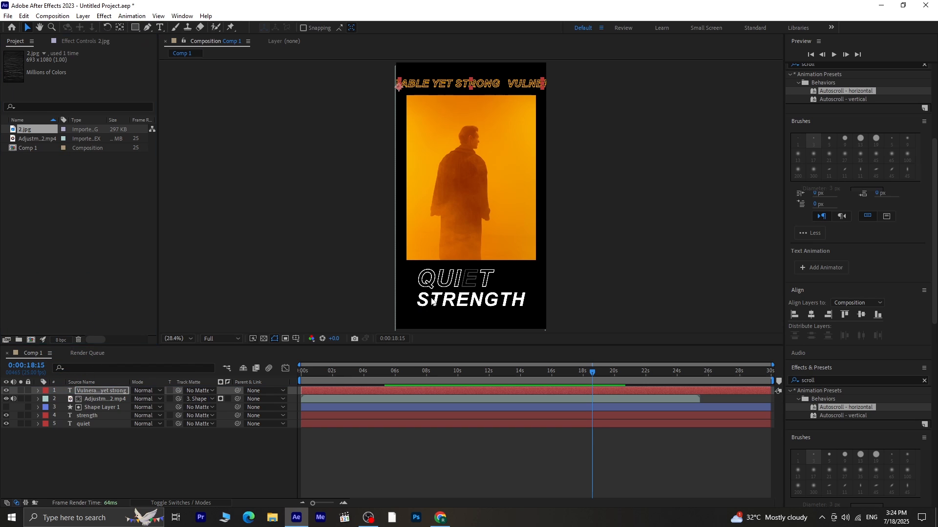
pyautogui.moveTo(474, 209); pyautogui.dragTo(499, 244)
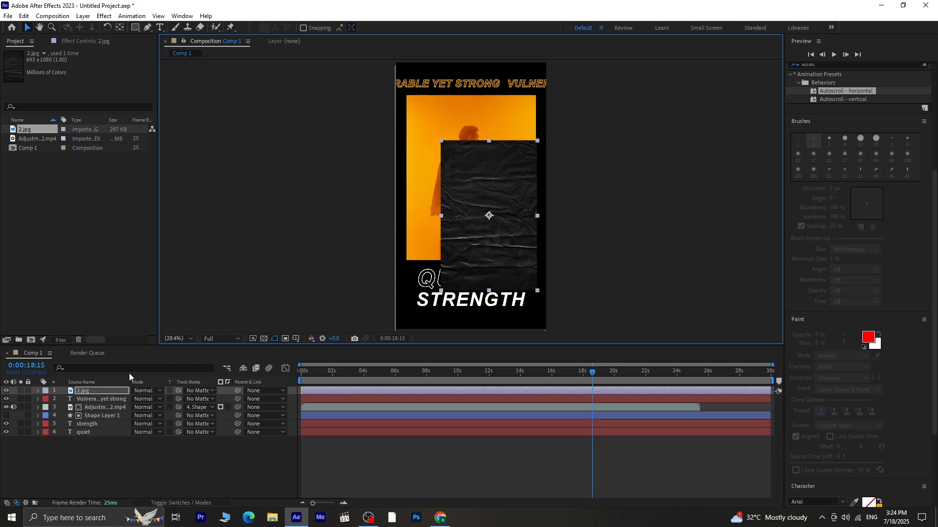
pyautogui.press('s')
pyautogui.moveTo(162, 400); pyautogui.dragTo(135, 409)
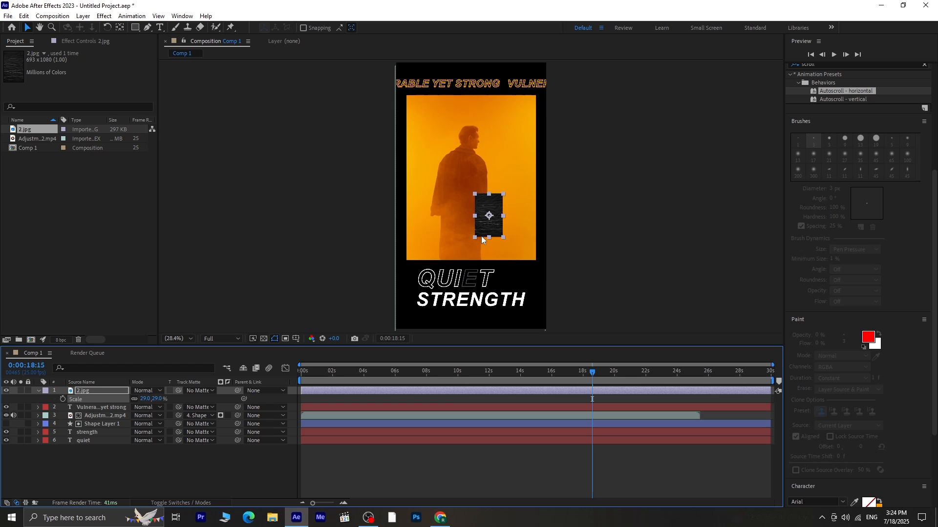
pyautogui.moveTo(495, 219); pyautogui.dragTo(527, 256)
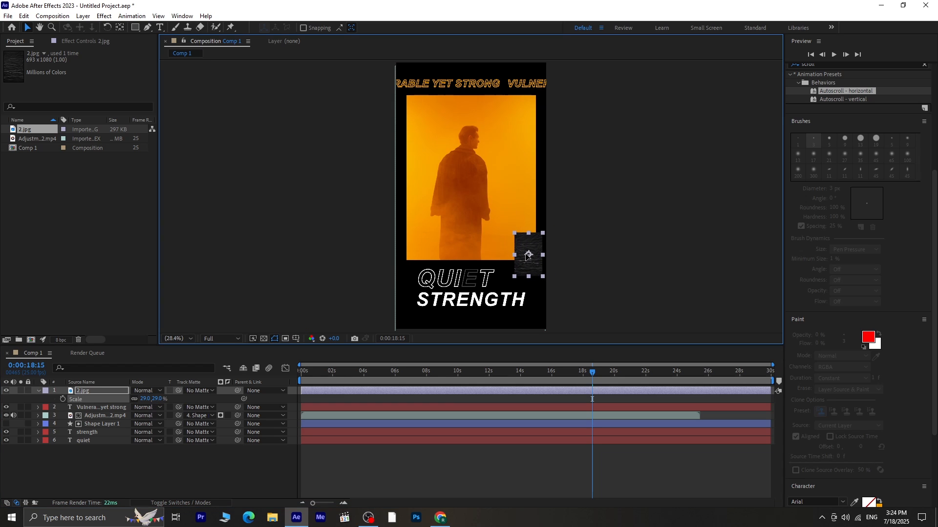
# - Set the image layer's blend mode to Screen and rotate it to 33°
pyautogui.click(144, 390)
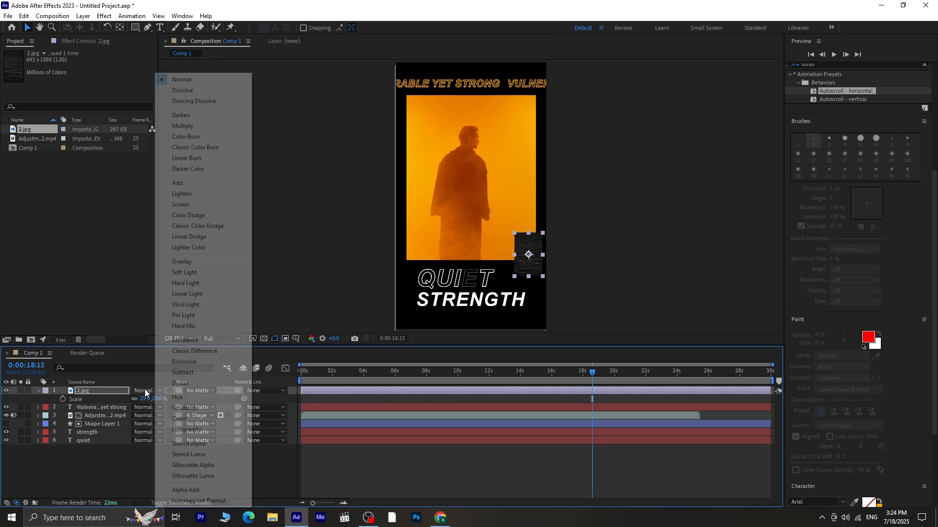
pyautogui.click(206, 204)
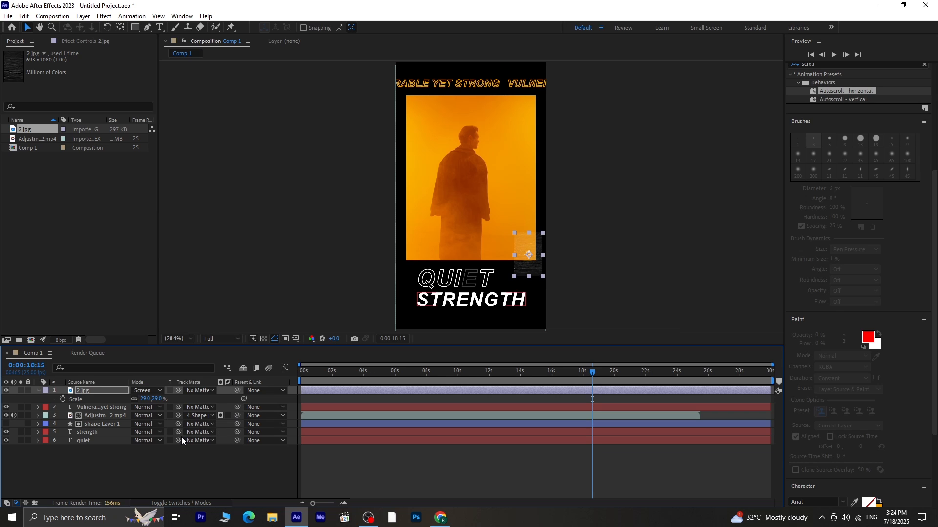
pyautogui.press('r')
pyautogui.moveTo(146, 398); pyautogui.dragTo(159, 398)
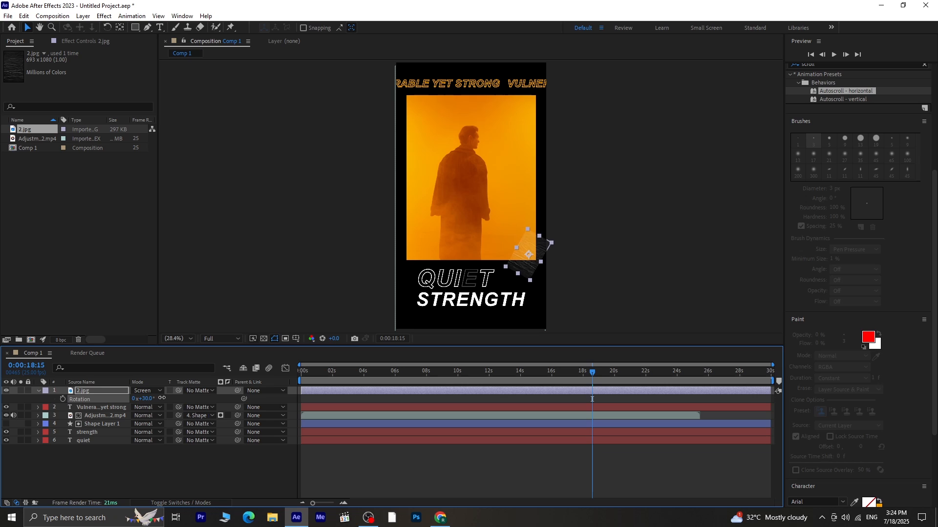
pyautogui.moveTo(524, 271); pyautogui.dragTo(529, 274)
pyautogui.click(591, 279)
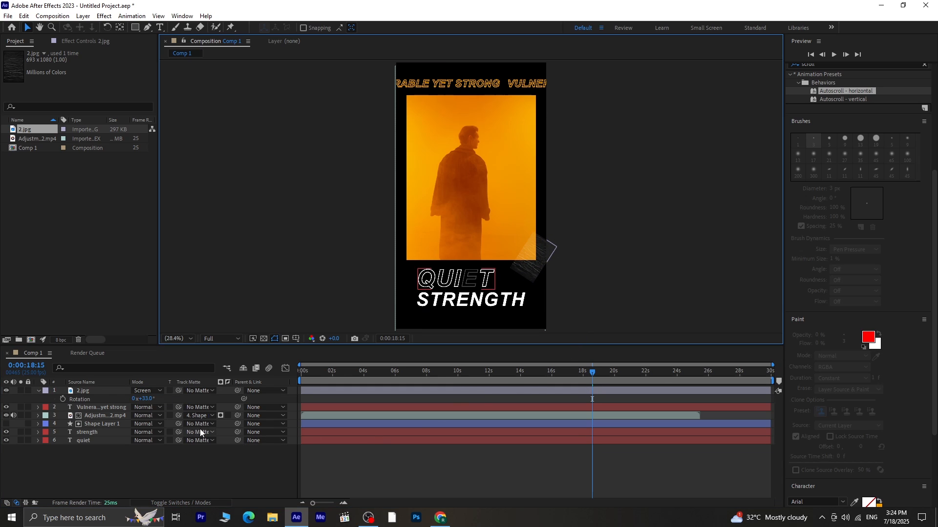
# - Duplicate the 2.jpg image layer
pyautogui.click(99, 392)
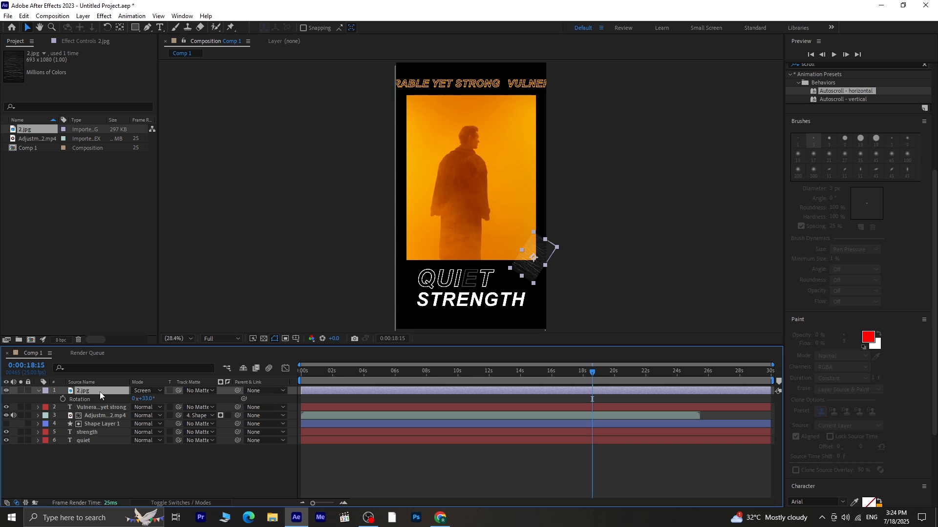
pyautogui.hotkey('ctrl', 'd')
pyautogui.click(619, 289)
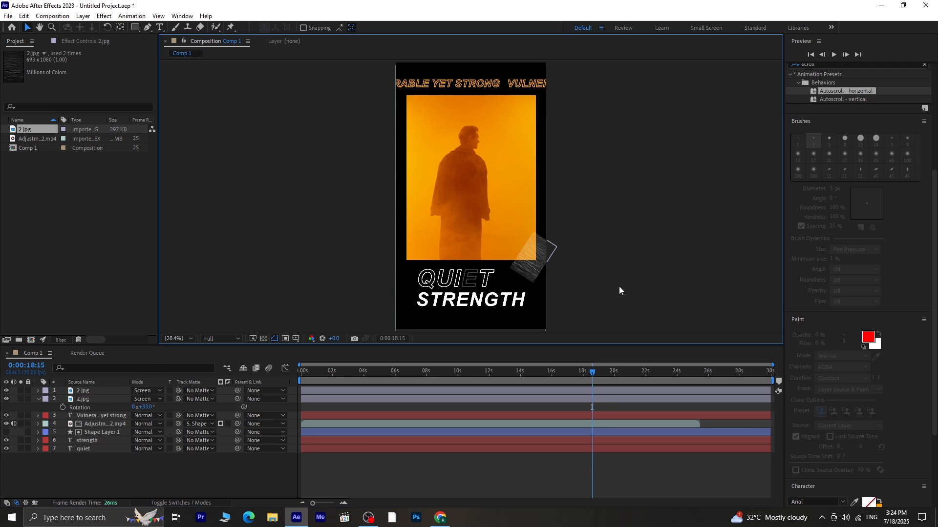
pyautogui.click(102, 394)
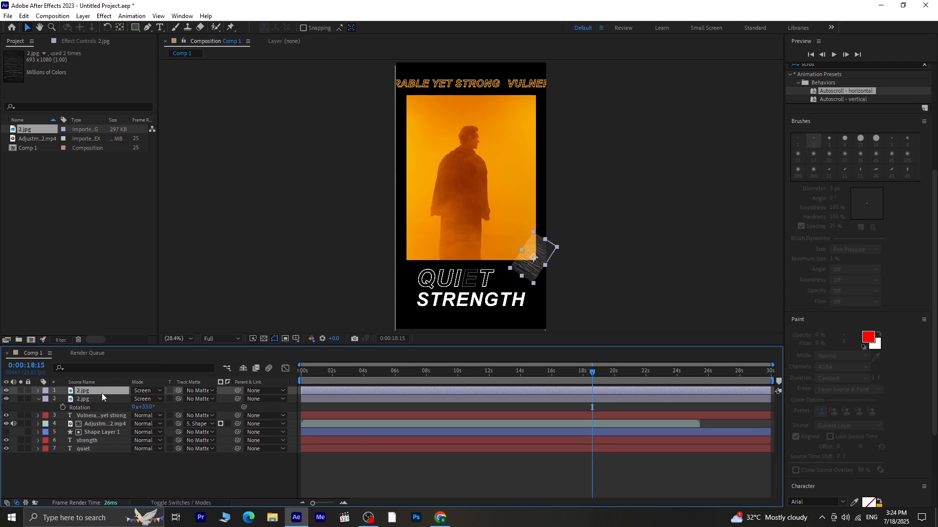
# - Duplicate the 2.jpg image layer twice, moving the first copy to the video's lower-left corner with its rotation set to 0°
pyautogui.hotkey('ctrl', 'd')
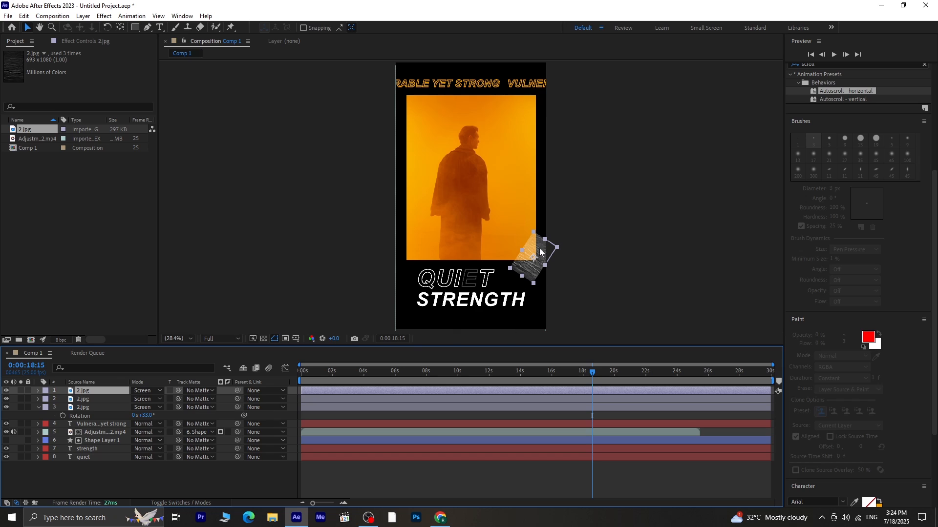
pyautogui.moveTo(540, 253); pyautogui.dragTo(417, 240)
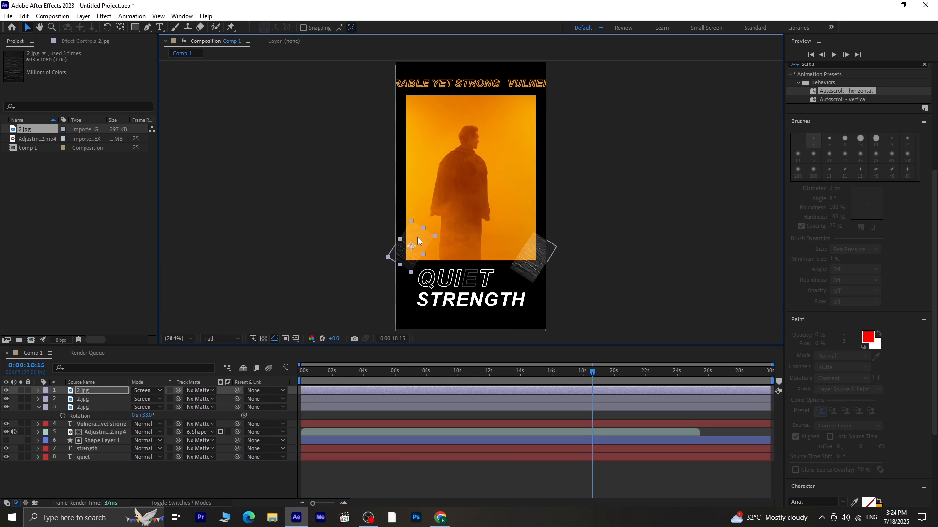
pyautogui.press('r')
pyautogui.click(146, 398)
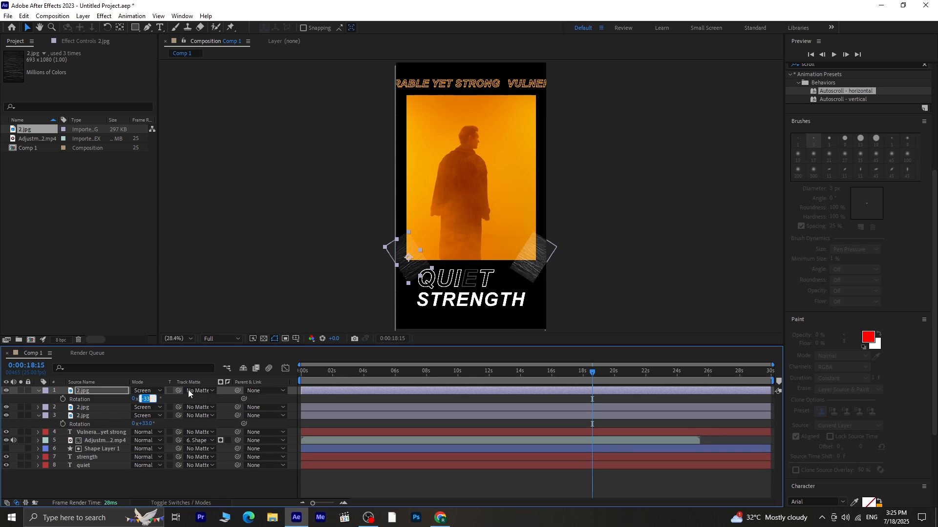
pyautogui.write('0')
pyautogui.press('Return')
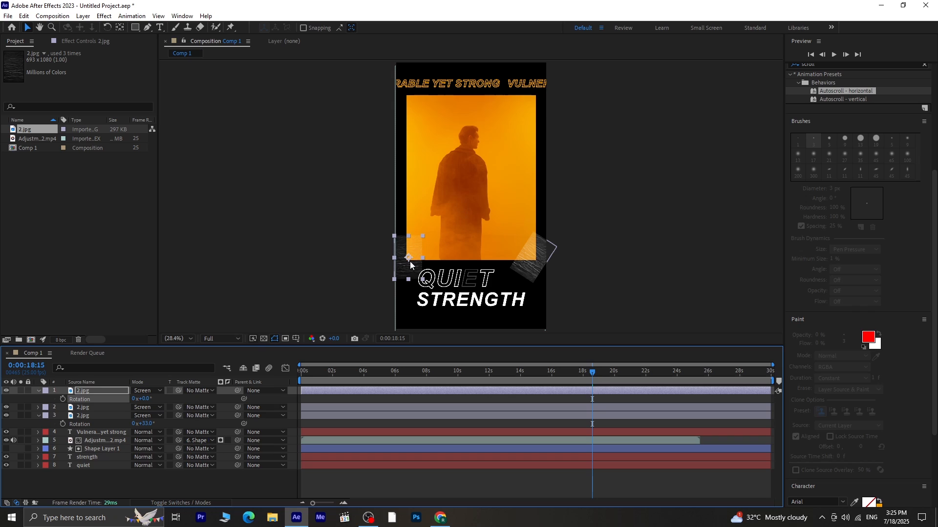
pyautogui.moveTo(410, 271); pyautogui.dragTo(415, 273)
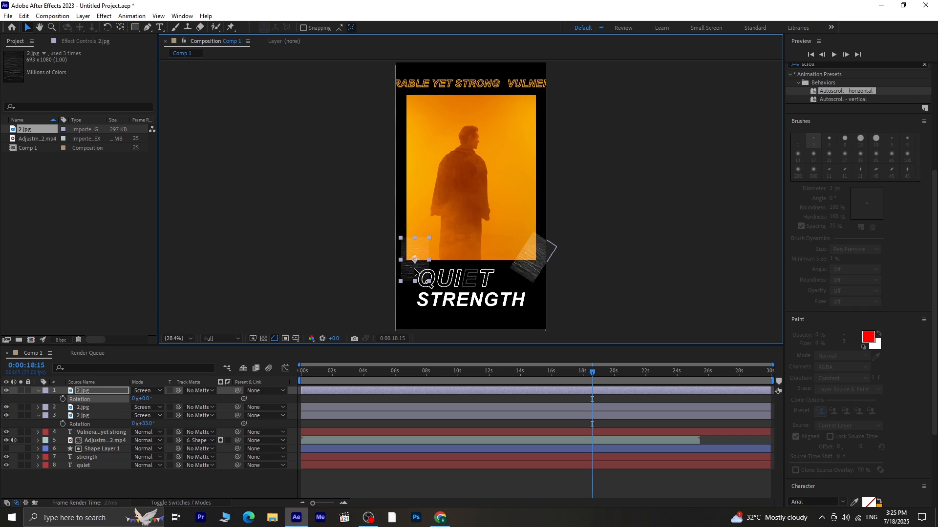
pyautogui.hotkey('ctrl', 'd')
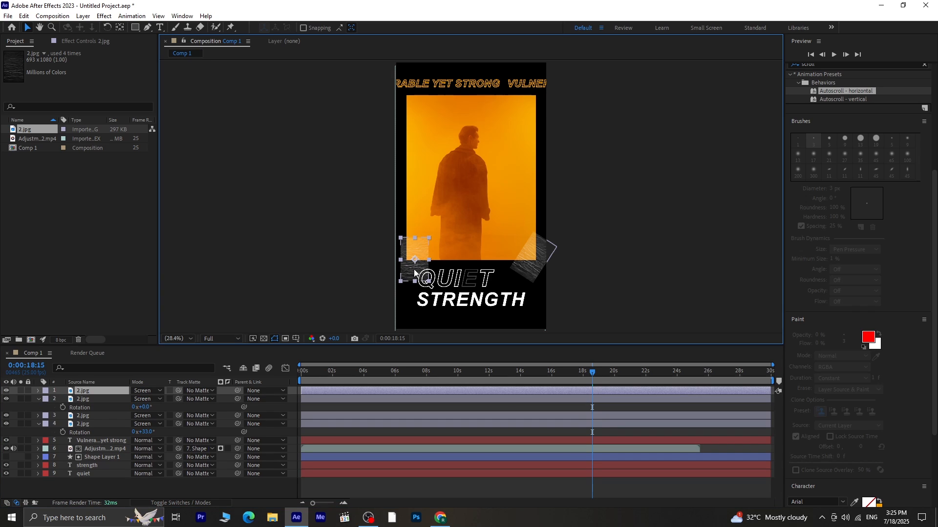
pyautogui.click(258, 493)
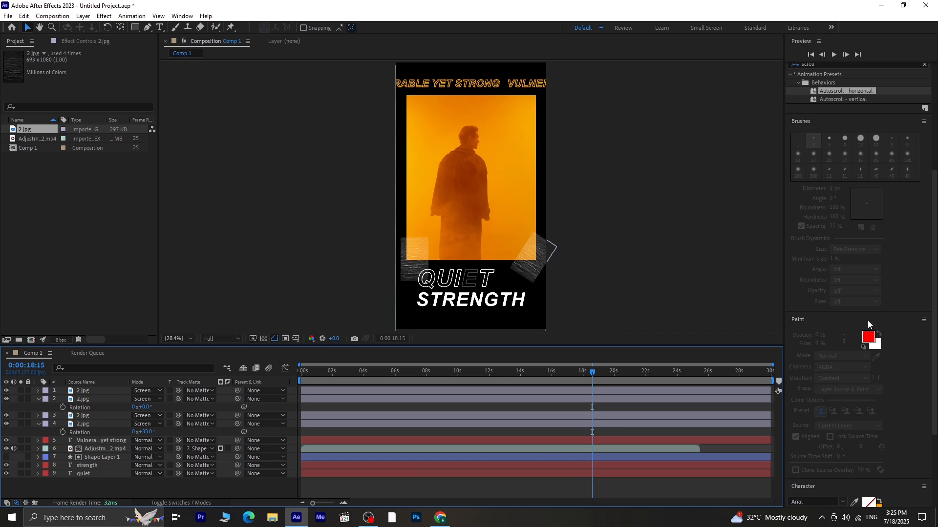
# - Import the image file 1 into the project
pyautogui.rightClick(61, 208)
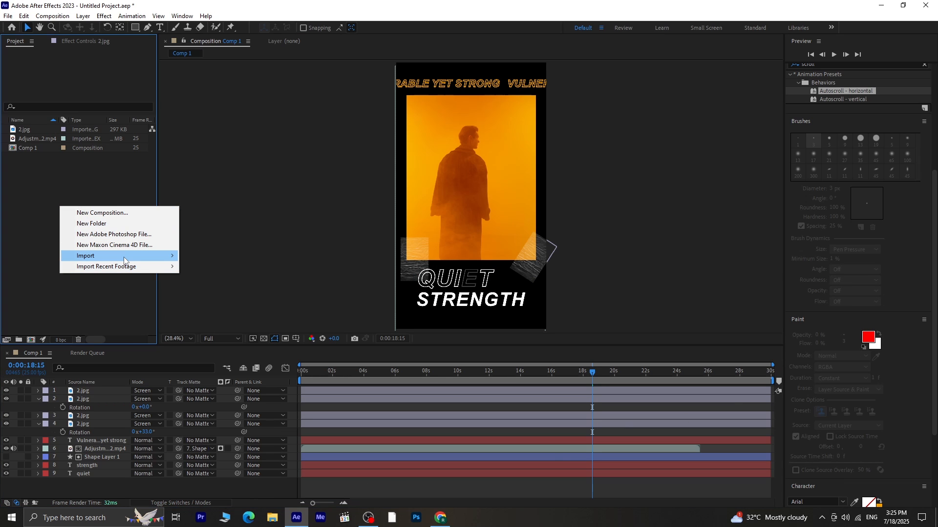
pyautogui.moveTo(126, 257)
pyautogui.click(216, 256)
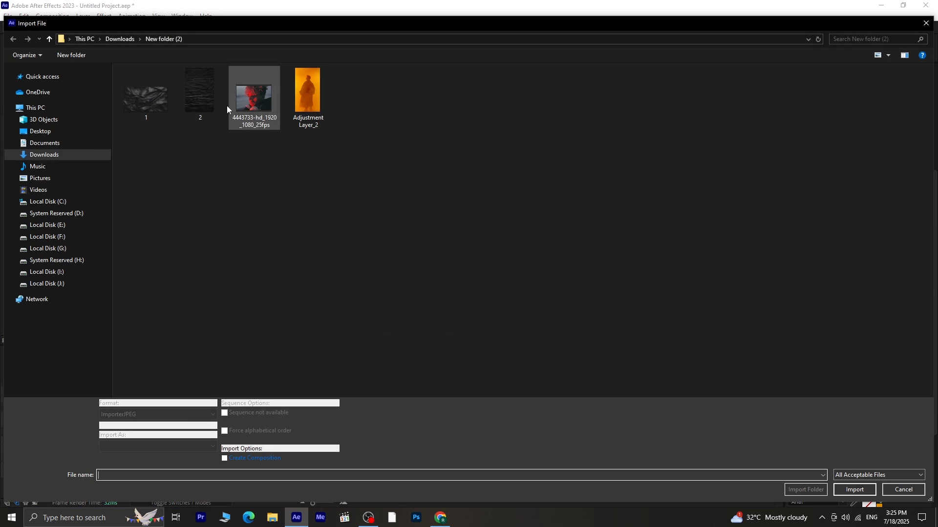
pyautogui.click(140, 105)
pyautogui.click(854, 483)
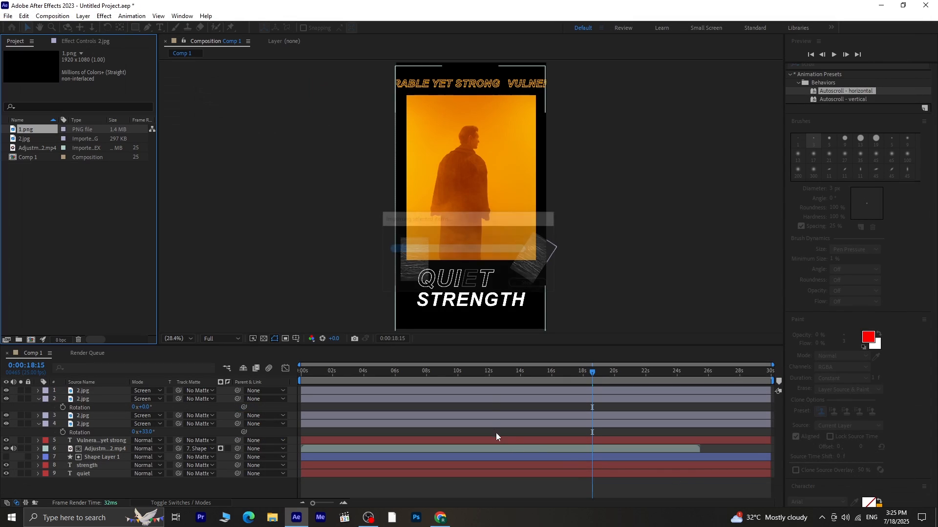
# - Add 1.png to the composition, rotate it to 90° and position it over the frame's right side
pyautogui.moveTo(25, 130); pyautogui.dragTo(104, 387)
pyautogui.moveTo(480, 232); pyautogui.dragTo(501, 172)
pyautogui.press('r')
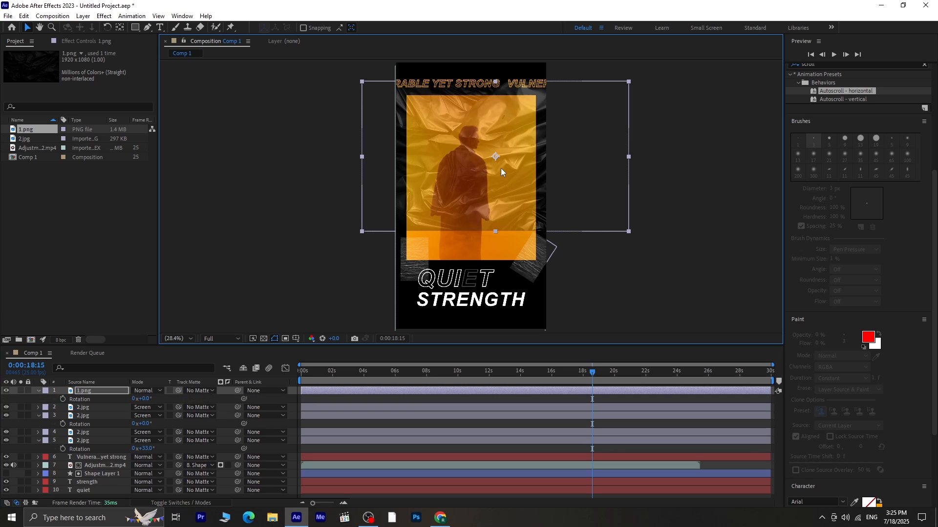
pyautogui.click(145, 399)
pyautogui.write('90')
pyautogui.press('Return')
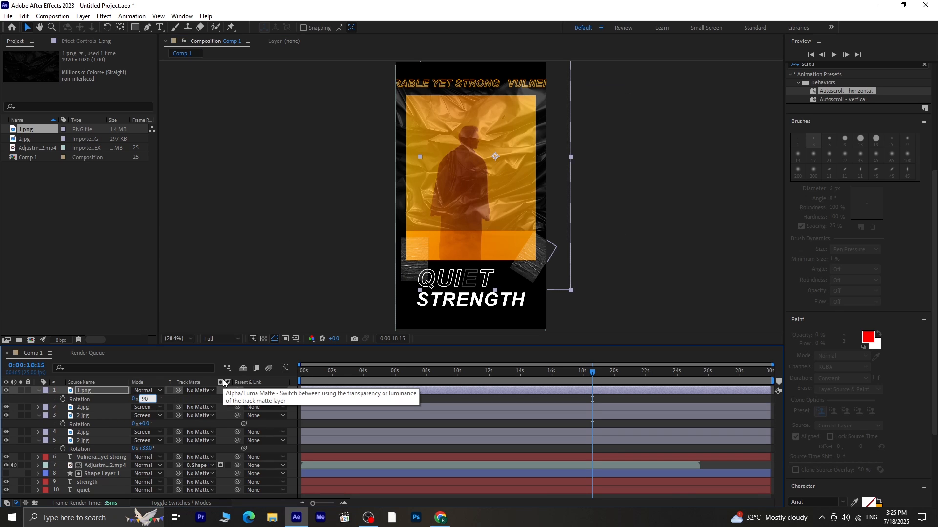
pyautogui.moveTo(499, 209); pyautogui.dragTo(541, 237)
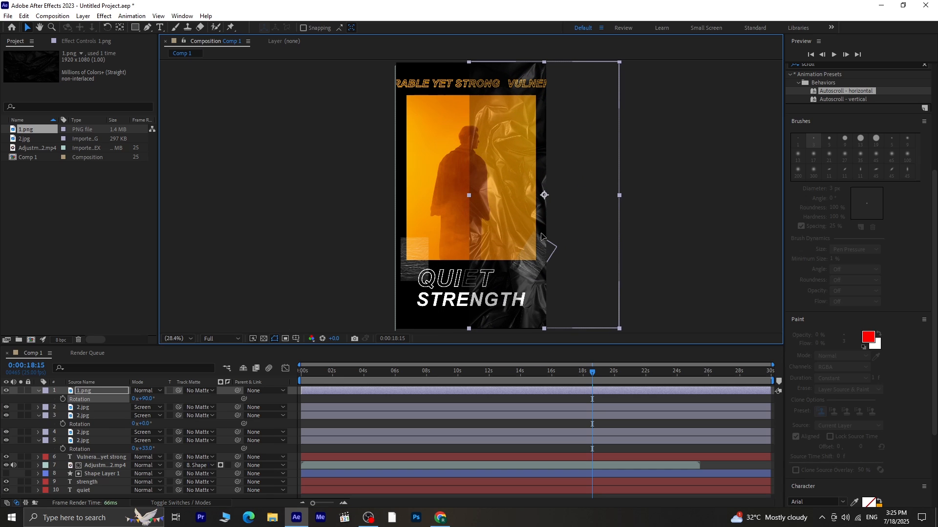
# - Set the 1.png layer's blend mode to Screen and shift it left so it covers the frame's left part
pyautogui.click(144, 391)
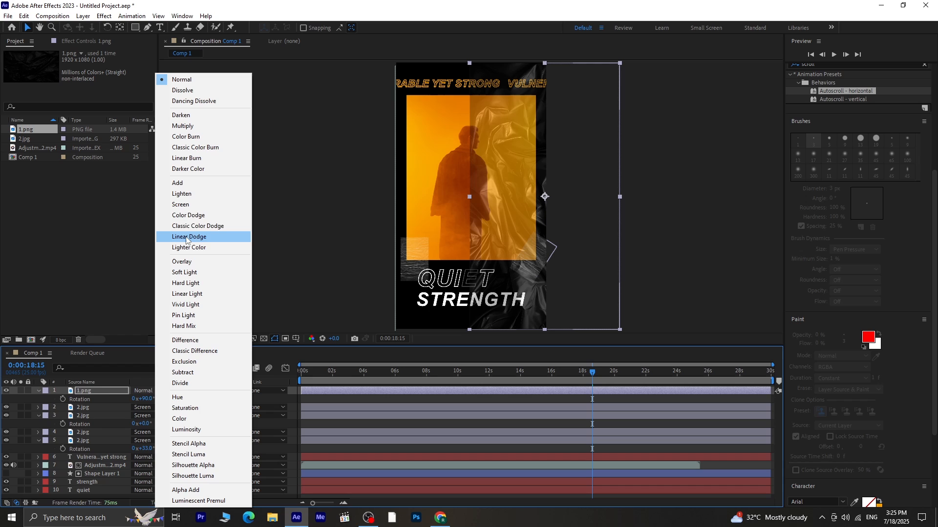
pyautogui.click(187, 206)
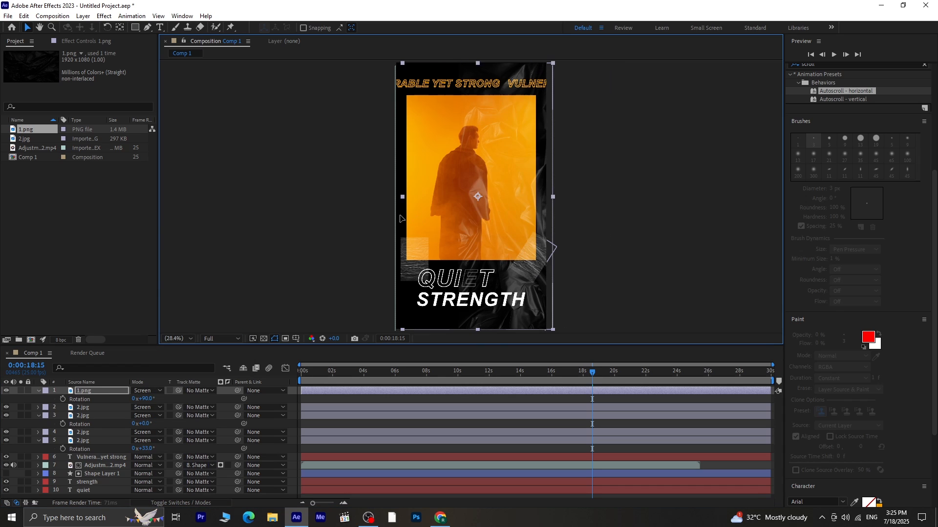
pyautogui.moveTo(493, 218); pyautogui.dragTo(338, 222)
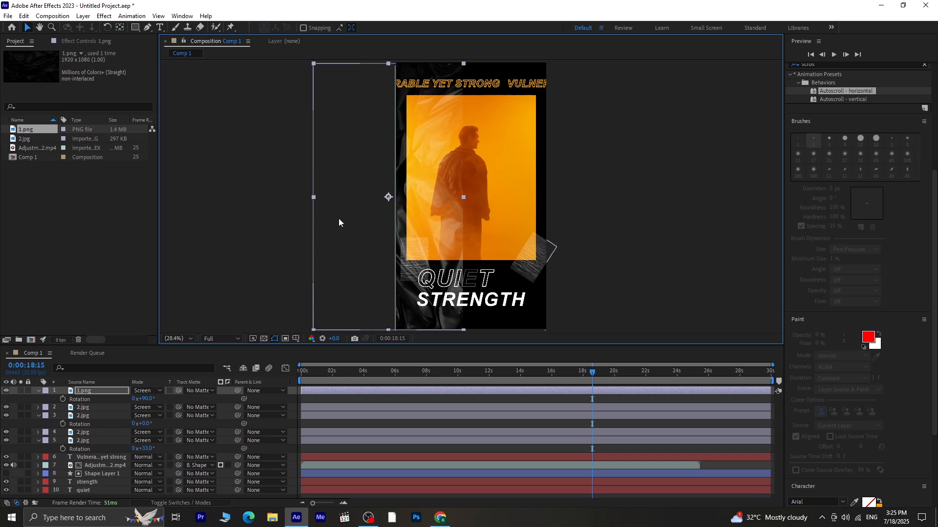
pyautogui.click(629, 224)
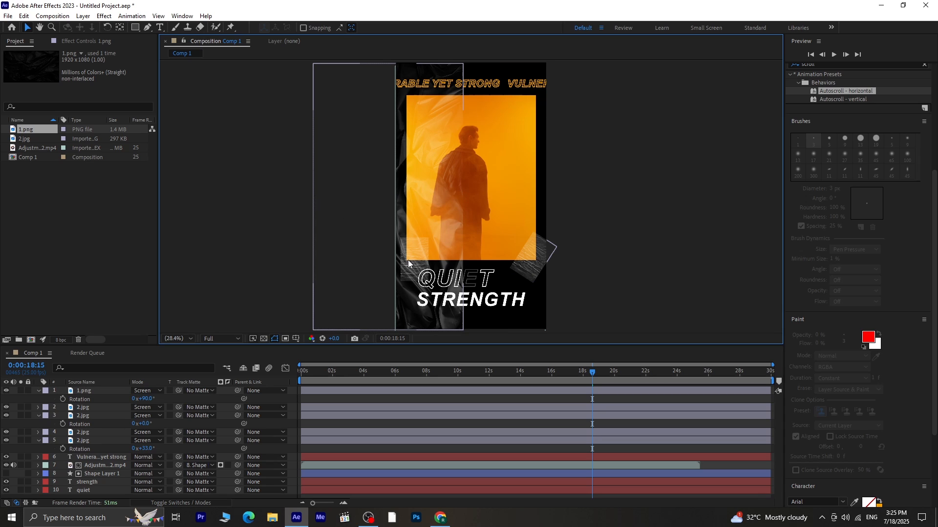
# - Move the 1.png layer below the top two 2.jpg layers in the stack
pyautogui.click(39, 391)
pyautogui.moveTo(83, 391); pyautogui.dragTo(87, 415)
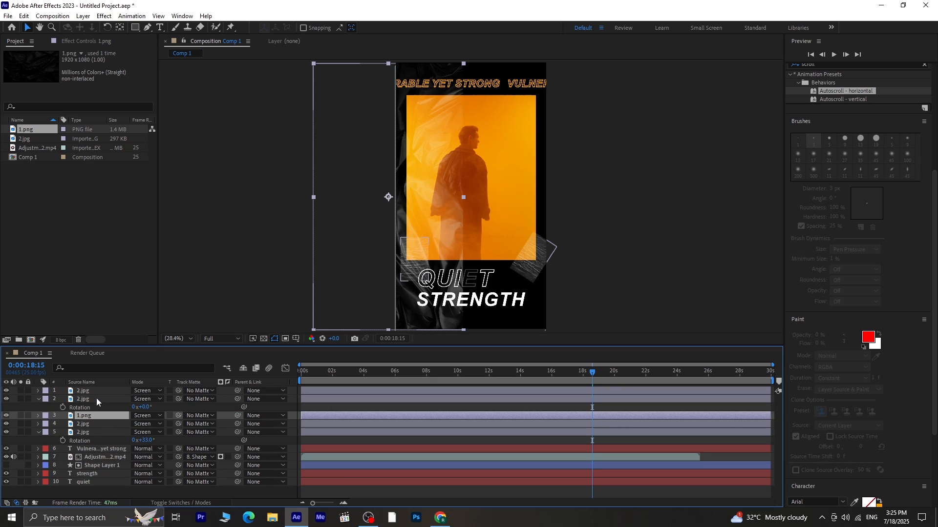
# - Move the two top 2.jpg copies to the video's upper-right corner
pyautogui.click(97, 391)
pyautogui.moveTo(414, 272); pyautogui.dragTo(532, 105)
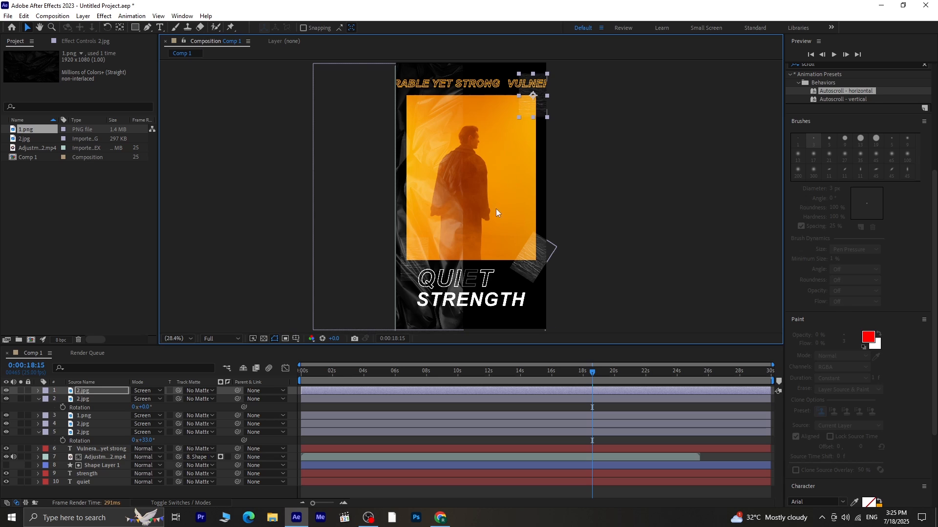
pyautogui.click(459, 272)
pyautogui.moveTo(461, 272); pyautogui.dragTo(538, 96)
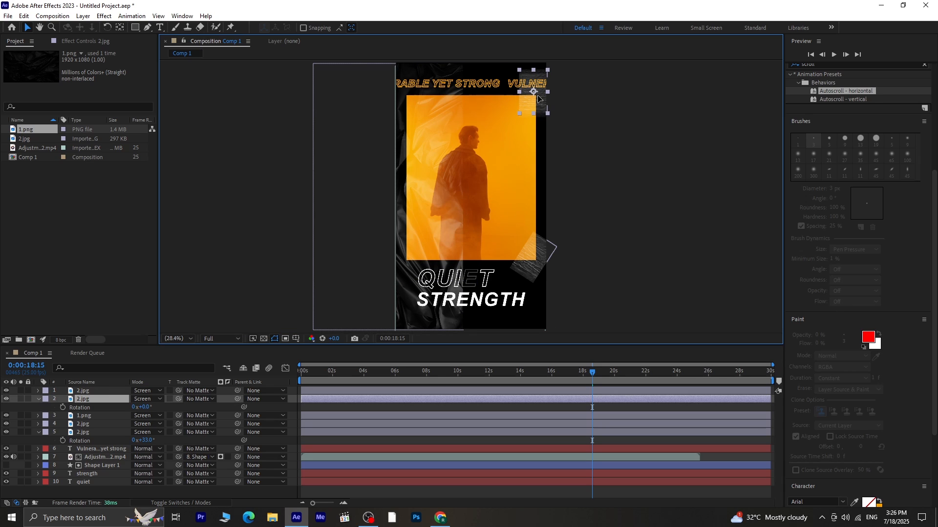
pyautogui.click(598, 190)
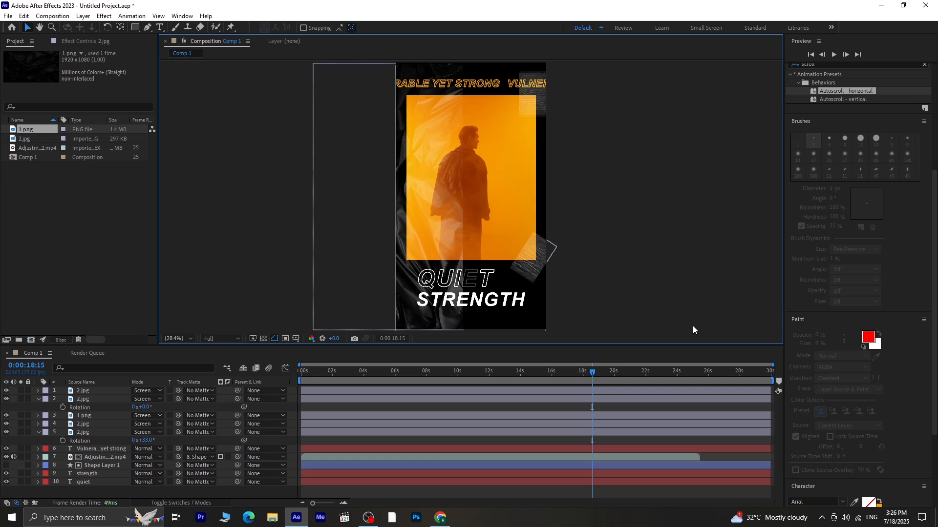
# - Go to the start, duplicate the scrolling headline text layer and move the copy to the frame's bottom edge
pyautogui.click(636, 389)
pyautogui.press('Home')
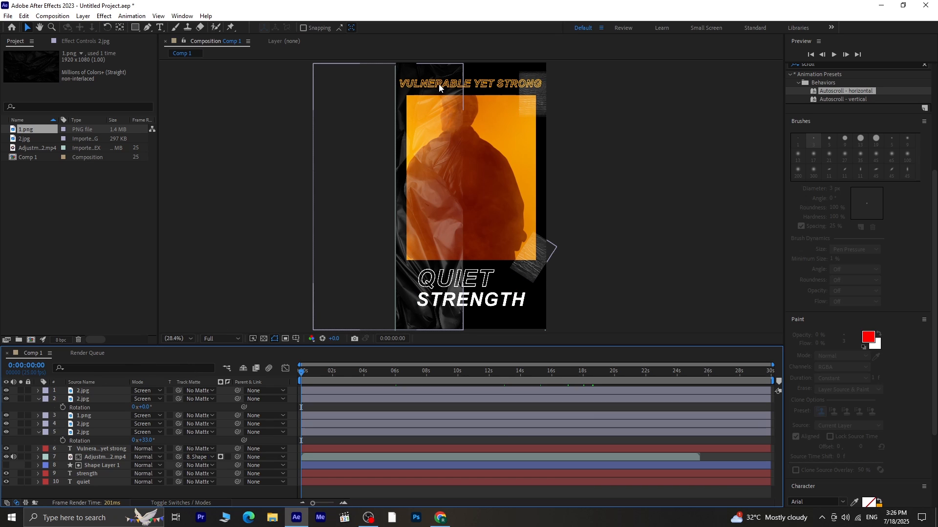
pyautogui.click(101, 448)
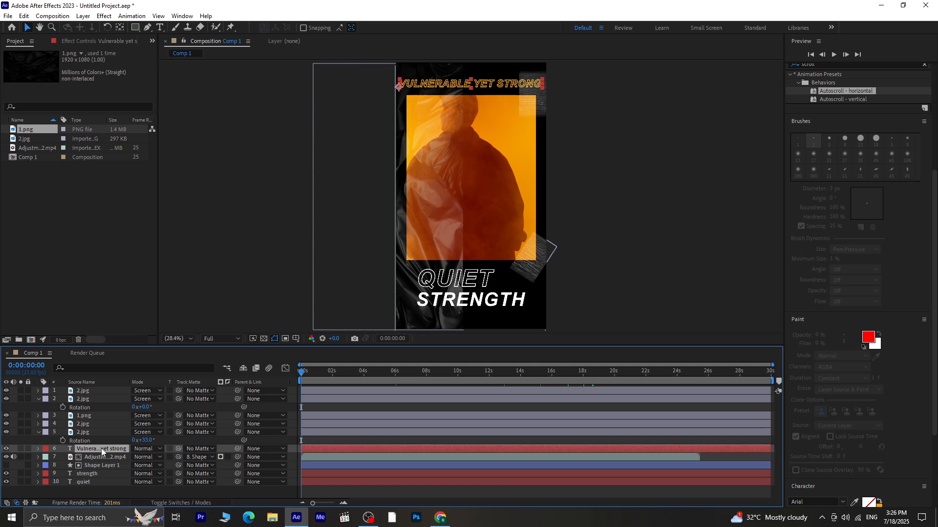
pyautogui.click(614, 262)
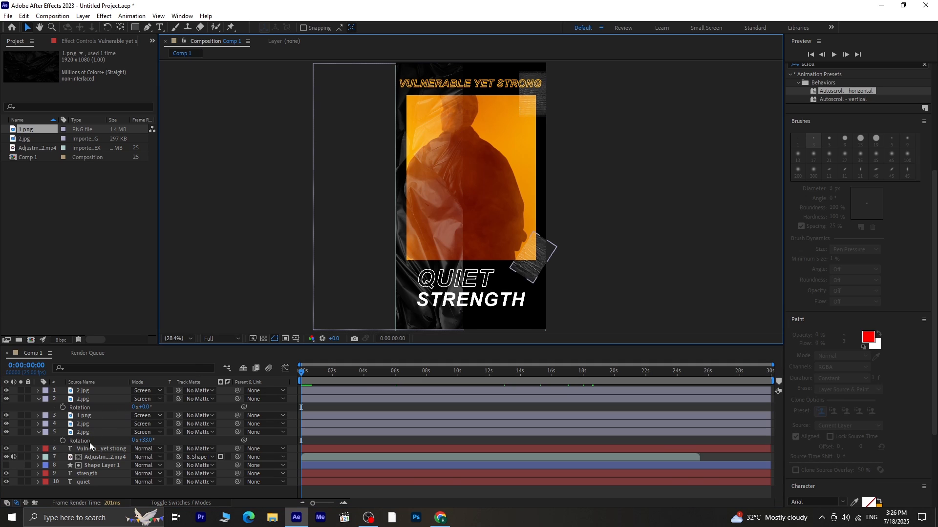
pyautogui.click(106, 448)
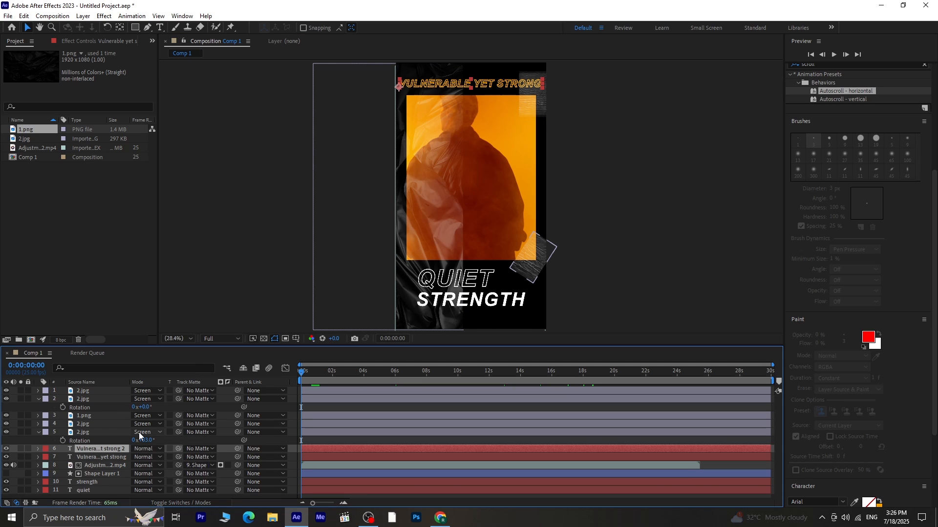
pyautogui.hotkey('ctrl', 'd')
pyautogui.moveTo(521, 85); pyautogui.dragTo(517, 317)
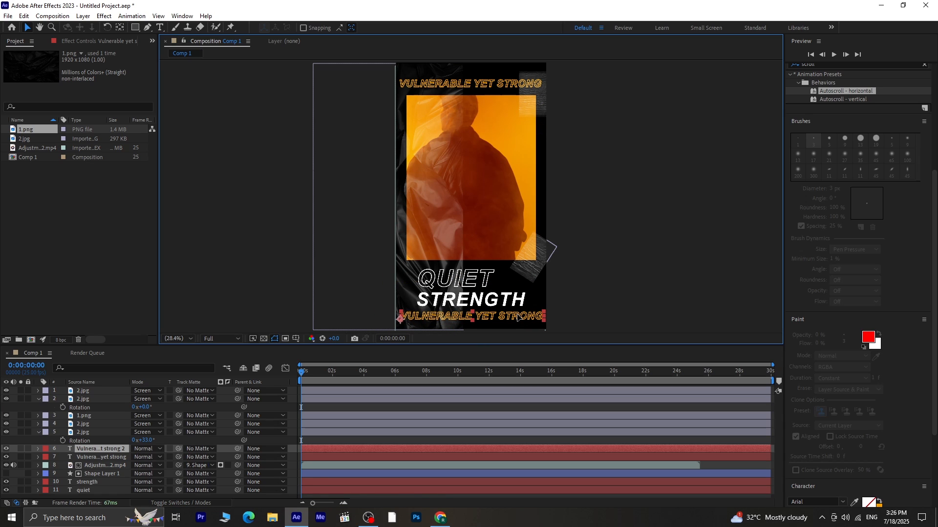
# - Set the bottom headline copy's font size to 74 px
pyautogui.click(678, 275)
pyautogui.click(516, 318)
pyautogui.click(160, 28)
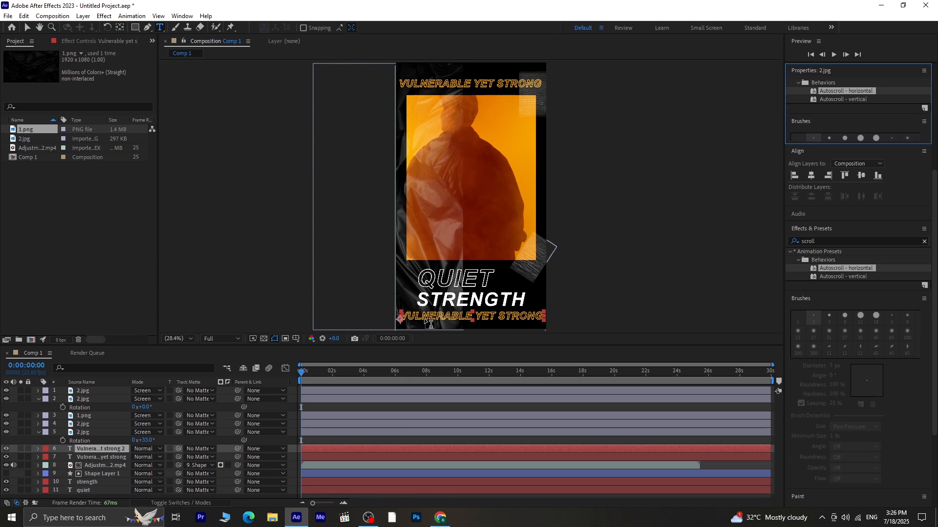
pyautogui.moveTo(402, 314); pyautogui.dragTo(622, 314)
pyautogui.click(817, 188)
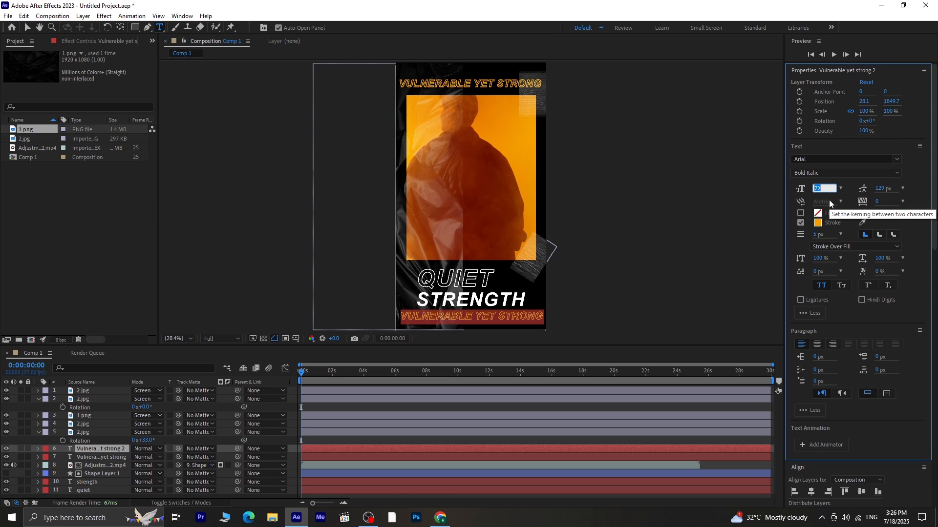
pyautogui.write('74')
pyautogui.press('Return')
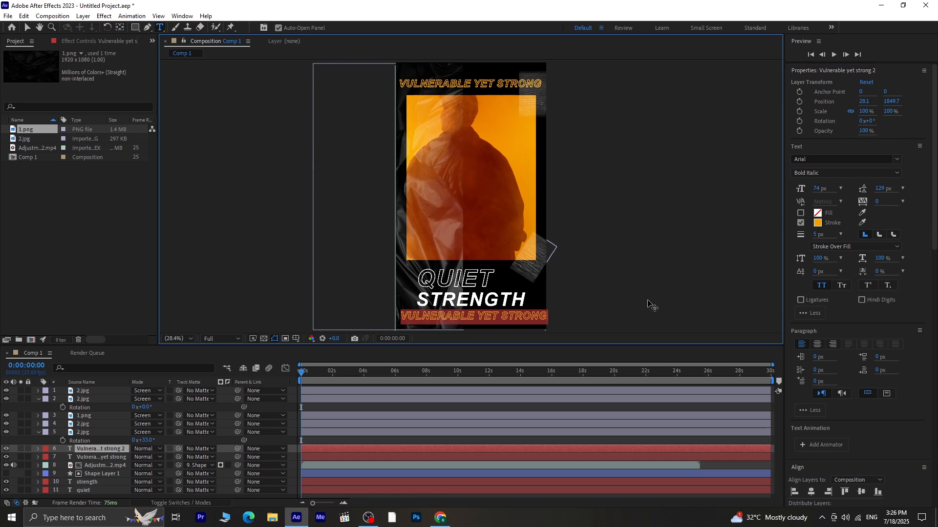
# - Nudge the bottom headline copy slightly to the left
pyautogui.click(30, 28)
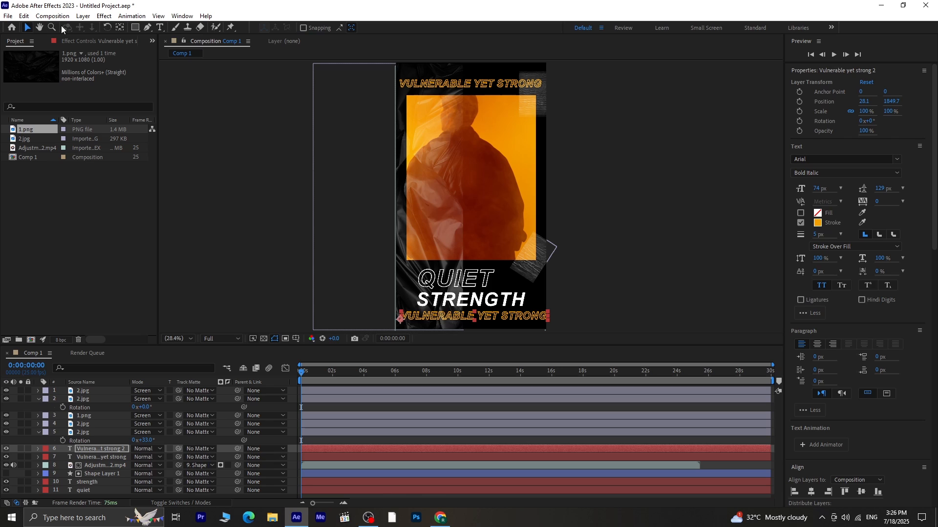
pyautogui.press('Left')
pyautogui.press('Left')
pyautogui.press('Left')
pyautogui.press('Left')
pyautogui.press('Left')
pyautogui.press('Left')
pyautogui.press('Left')
pyautogui.press('Left')
pyautogui.press('Left')
pyautogui.press('Left')
pyautogui.press('Left')
pyautogui.press('Left')
pyautogui.press('Left')
pyautogui.press('Left')
pyautogui.press('Left')
pyautogui.press('Left')
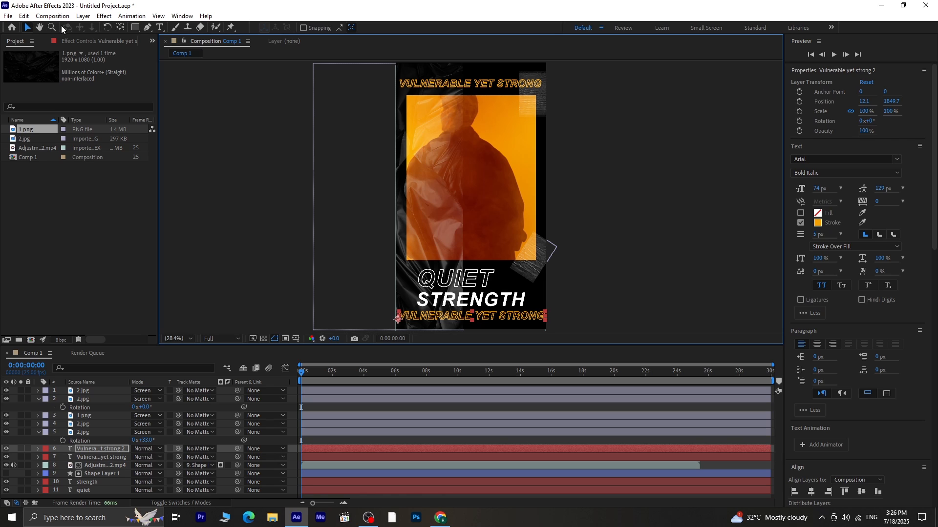
pyautogui.click(645, 267)
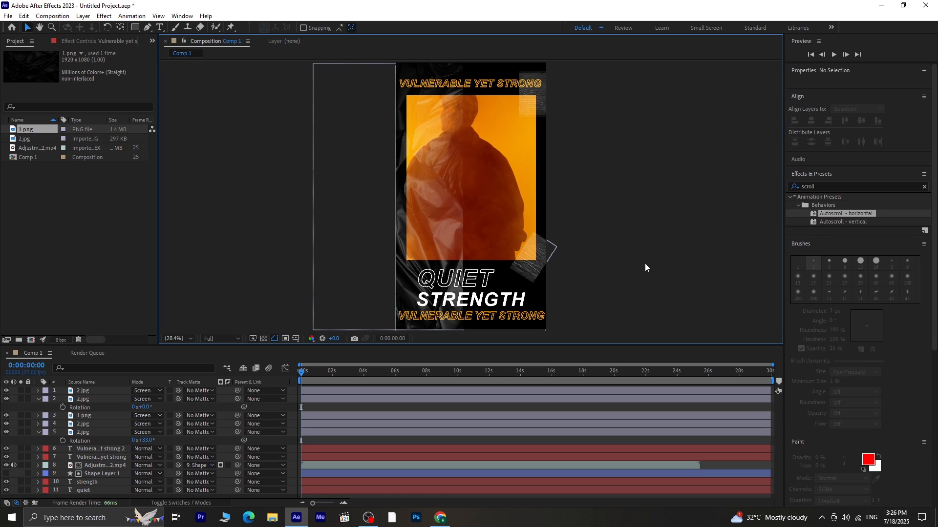
# - Set the top headline's font size to 74 px
pyautogui.click(499, 82)
pyautogui.click(814, 188)
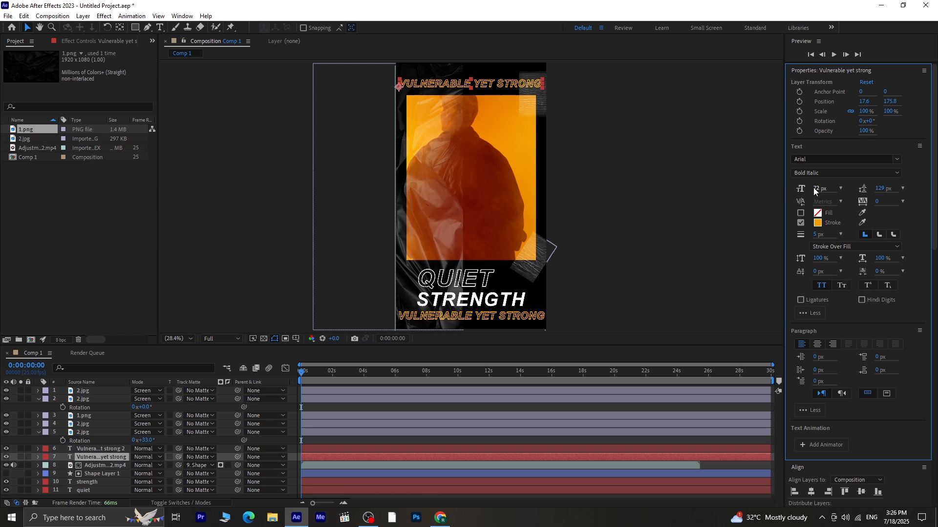
pyautogui.write('74')
pyautogui.press('Return')
pyautogui.click(723, 181)
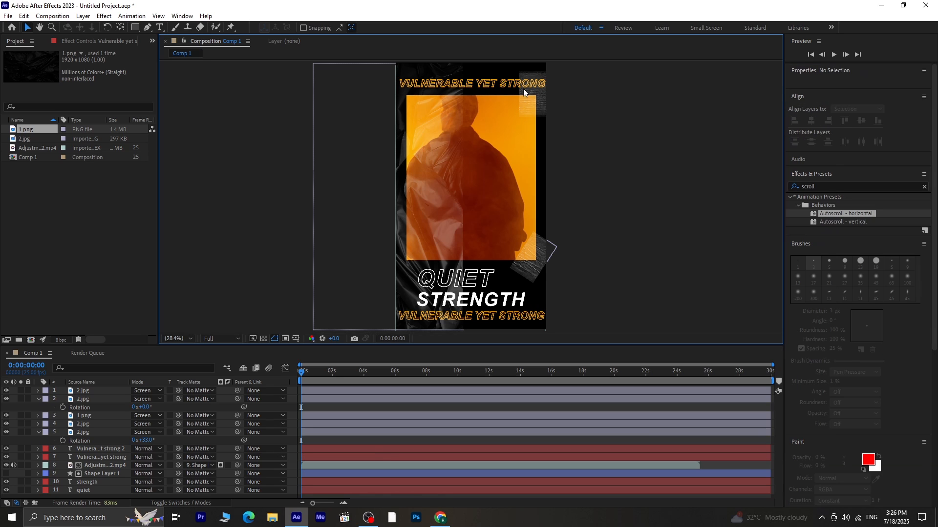
# - Nudge the top headline slightly to the left
pyautogui.click(494, 89)
pyautogui.press('Left')
pyautogui.press('Left')
pyautogui.press('Left')
pyautogui.press('Left')
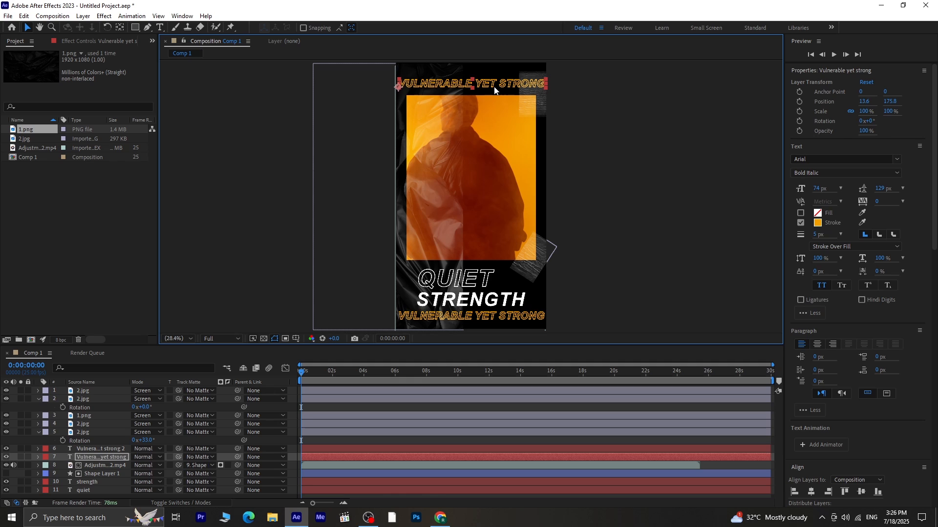
# - Adjust the top headline's stroke colour in the Stroke colour picker, then play back the animation to review it
pyautogui.click(819, 224)
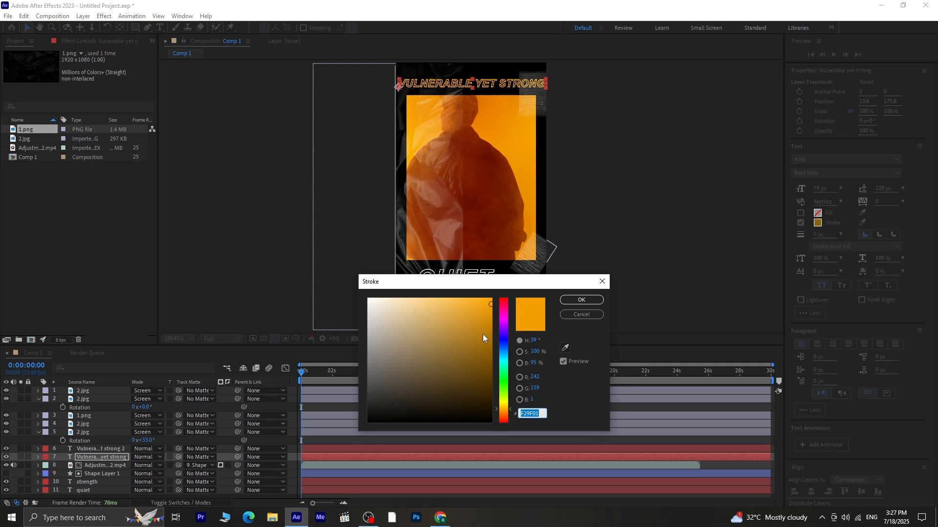
pyautogui.click(582, 300)
pyautogui.click(656, 224)
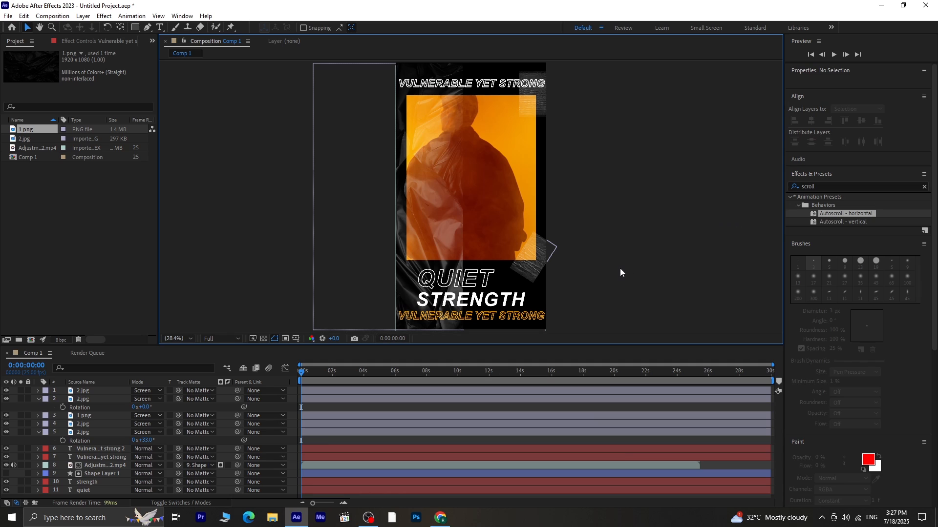
pyautogui.press('space')
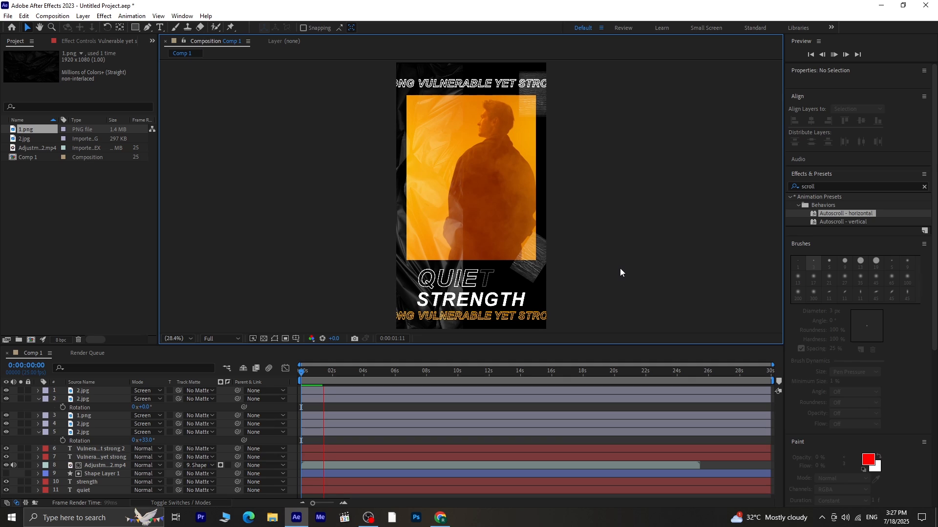
pyautogui.press('space')
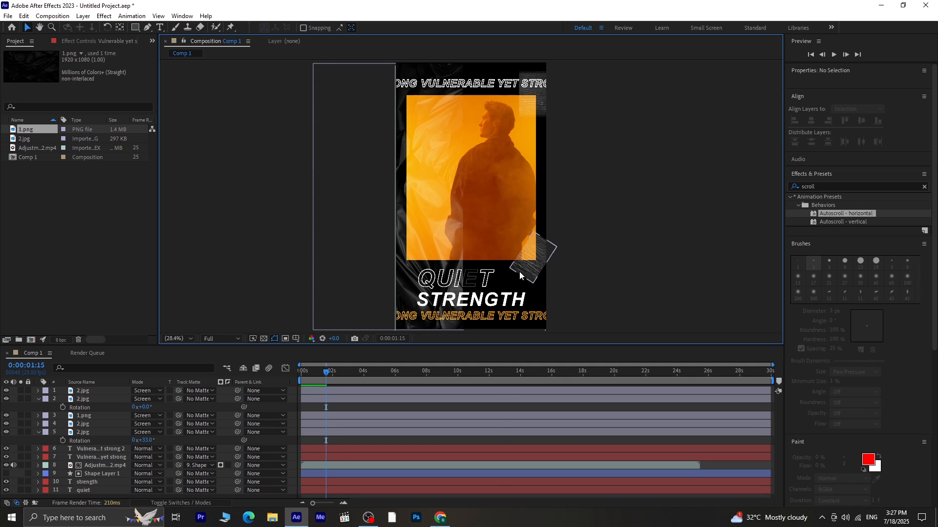
# - Move the QUIET text slightly up and to the left
pyautogui.click(488, 282)
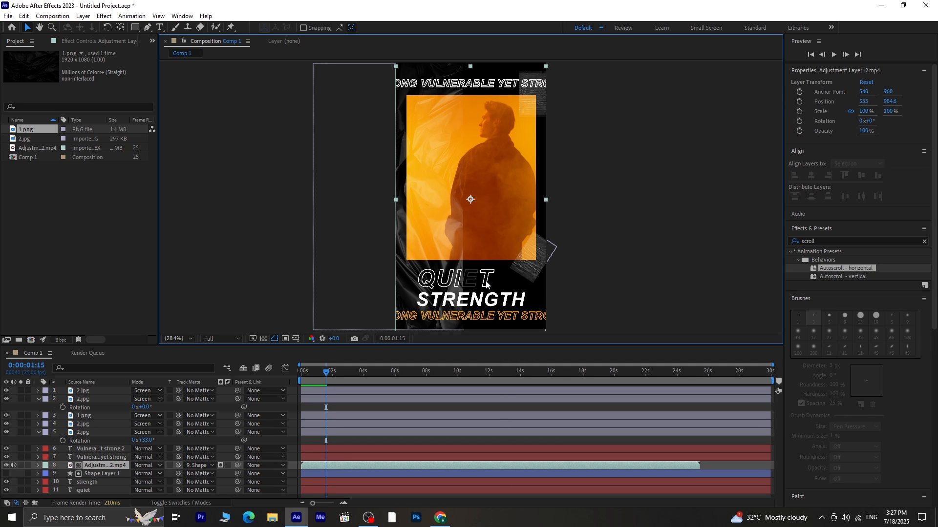
pyautogui.click(93, 491)
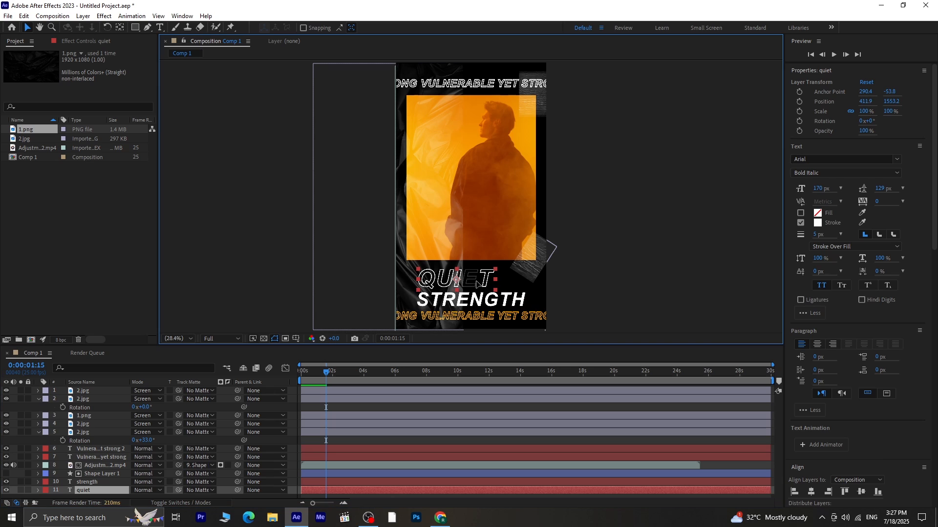
pyautogui.moveTo(477, 284); pyautogui.dragTo(466, 277)
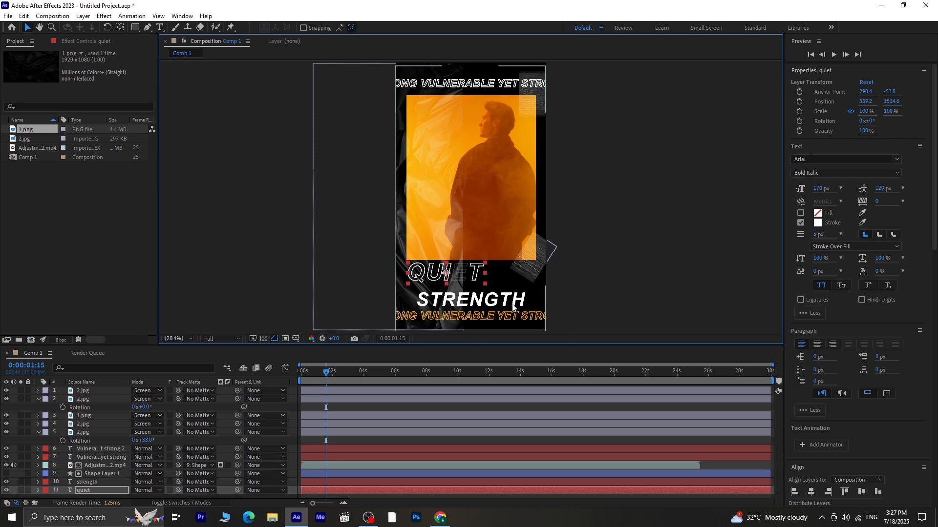
# - Shift the STRENGTH text slightly to the right and play back the animation
pyautogui.click(514, 305)
pyautogui.click(109, 482)
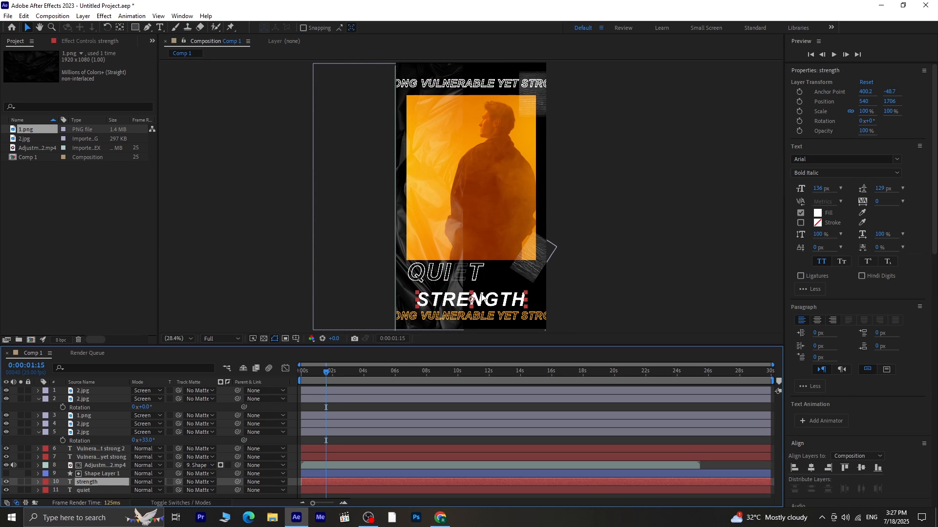
pyautogui.moveTo(487, 306)
pyautogui.mouseDown()
pyautogui.moveTo(497, 295)
pyautogui.moveTo(502, 314)
pyautogui.mouseUp()
pyautogui.click(614, 274)
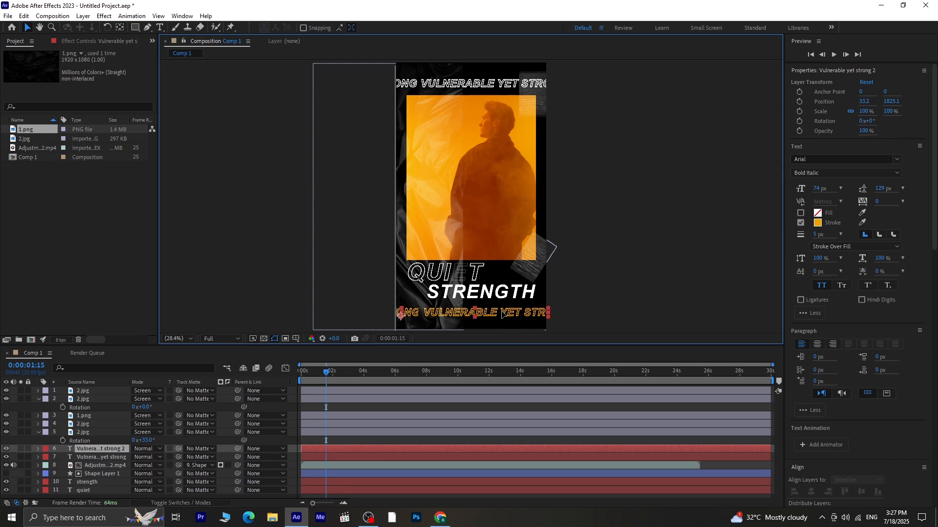
pyautogui.click(617, 282)
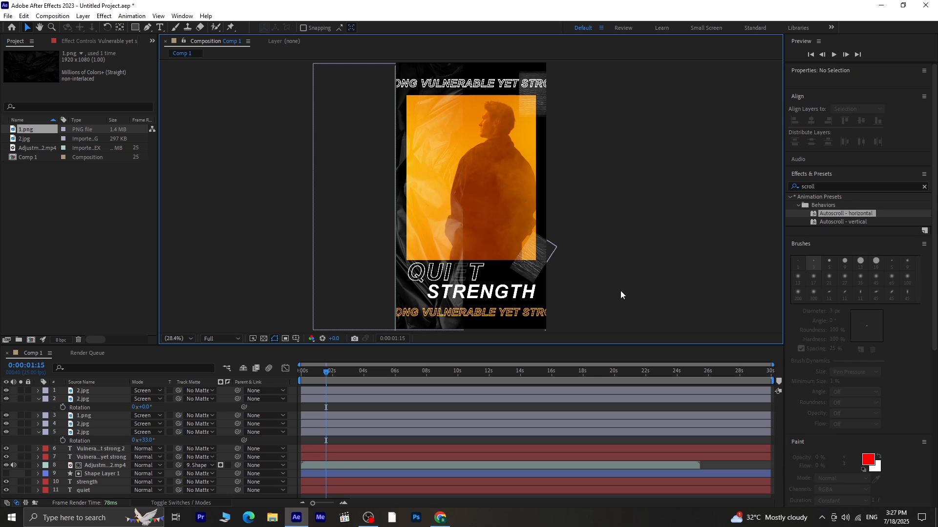
pyautogui.press('space')
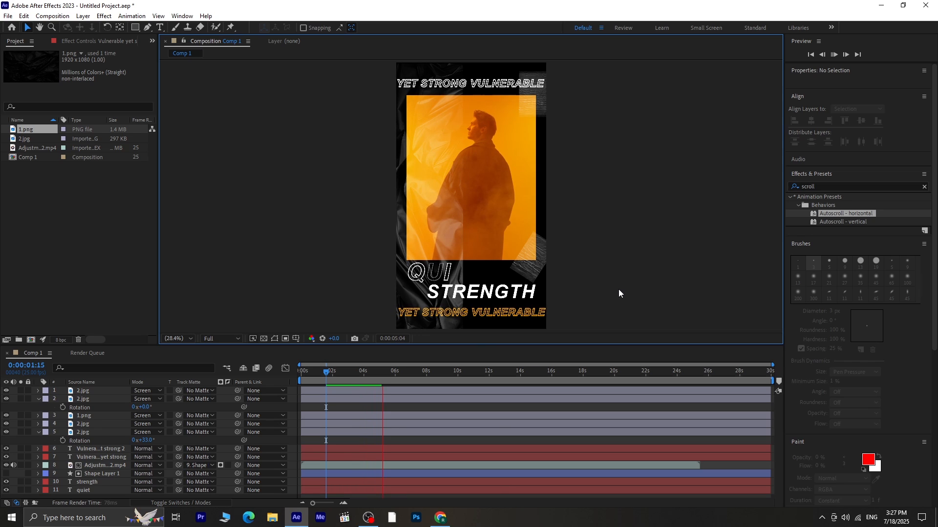
pyautogui.press('space')
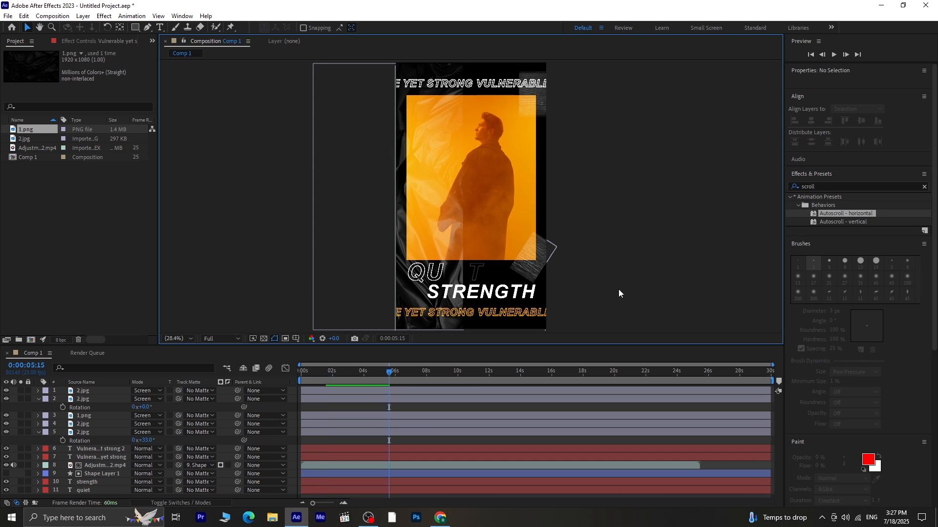
# - Import the m2i8d3b1Z5m2K9d3 tape PNG into the project
pyautogui.rightClick(65, 183)
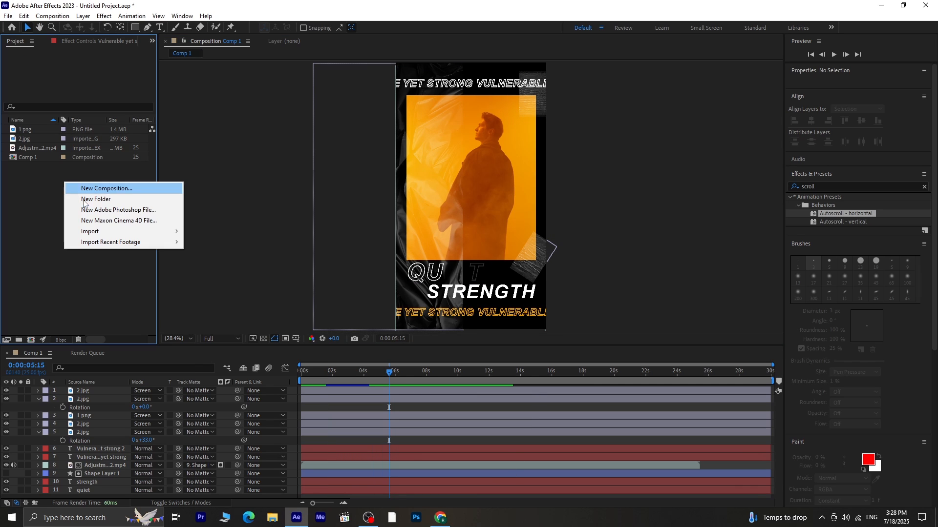
pyautogui.moveTo(105, 234)
pyautogui.click(192, 231)
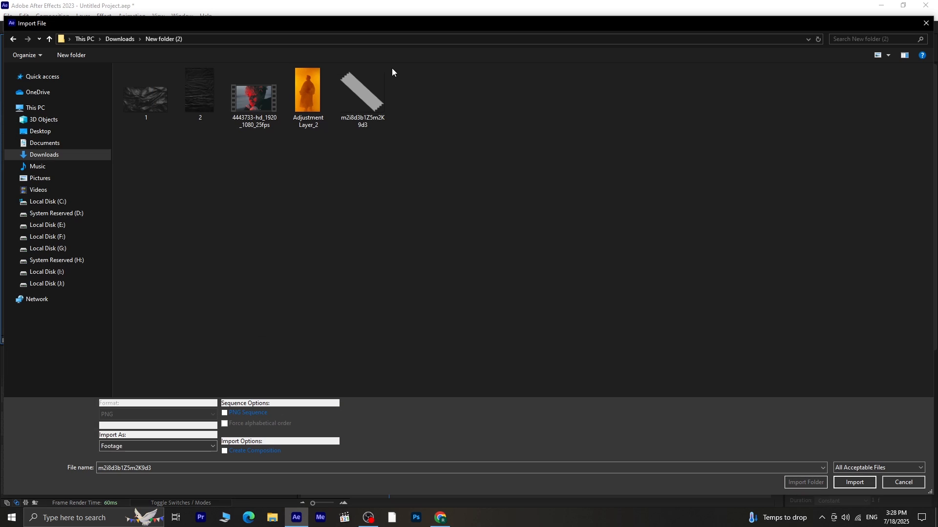
pyautogui.click(870, 486)
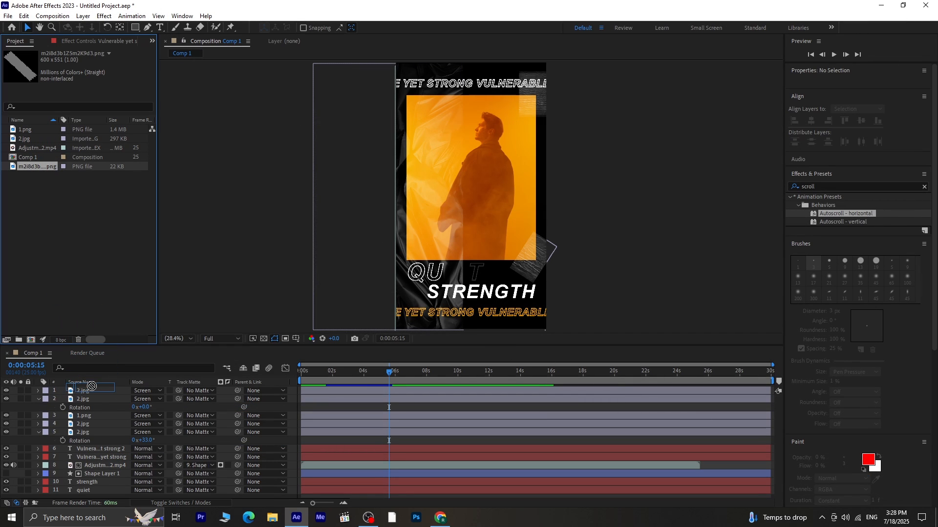
# - Add the tape image to the composition and place it at the video's lower-left corner above QUIET
pyautogui.moveTo(91, 386); pyautogui.dragTo(95, 390)
pyautogui.moveTo(443, 180); pyautogui.dragTo(420, 260)
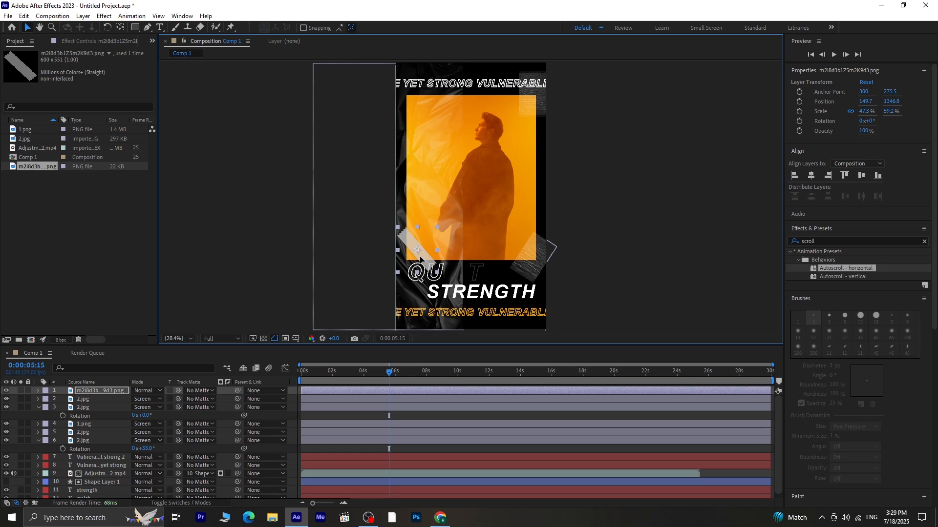
pyautogui.click(640, 265)
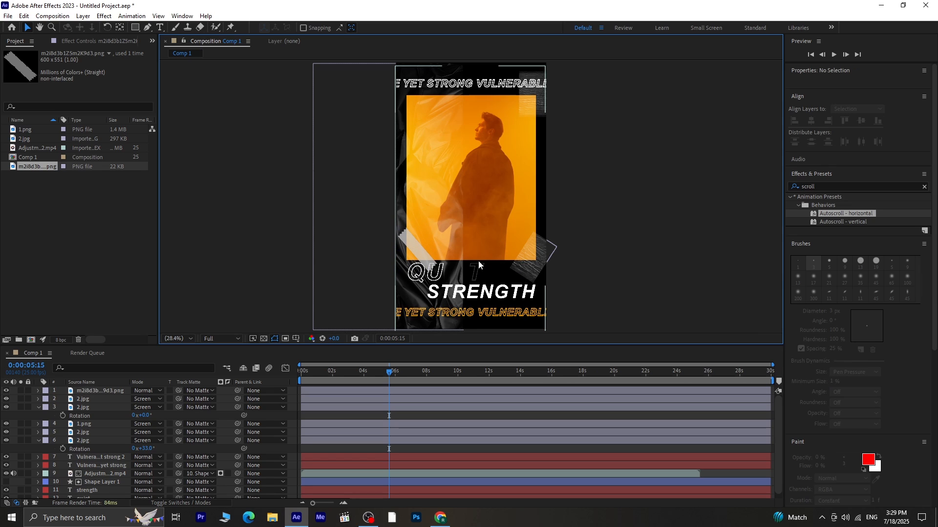
# - Duplicate the tape layer twice and move one copy to the video's top-right corner
pyautogui.click(113, 390)
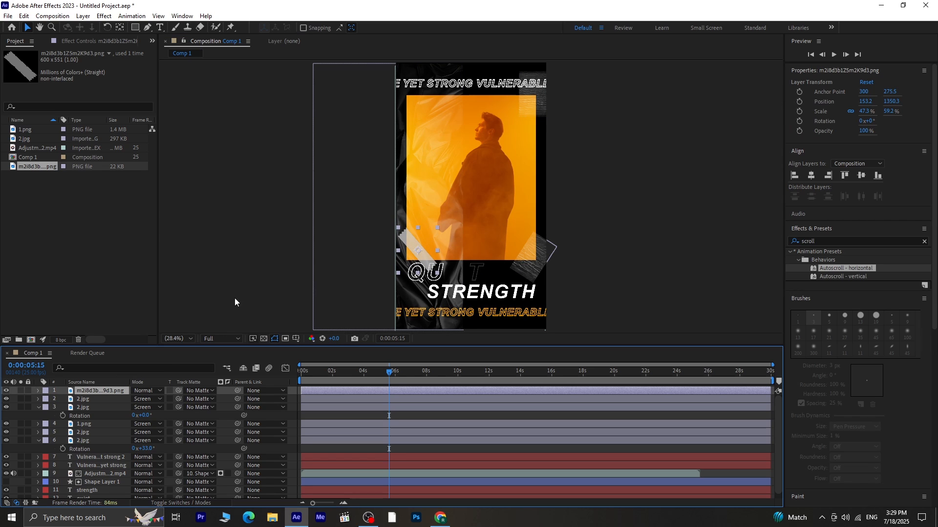
pyautogui.hotkey('ctrl', 'd')
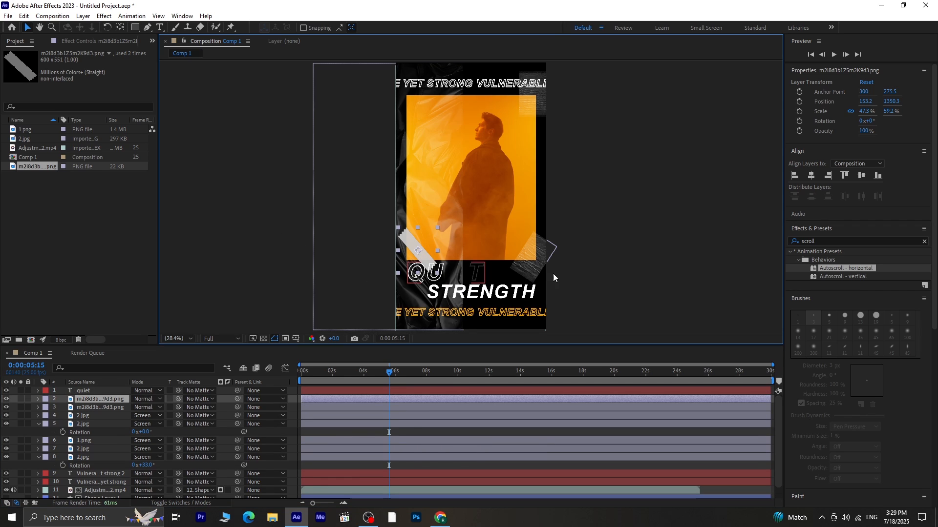
pyautogui.click(659, 248)
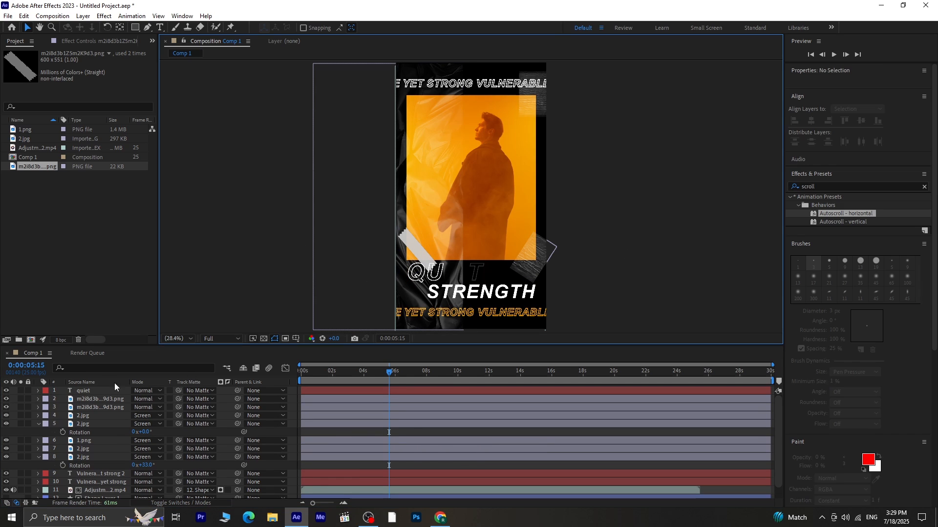
pyautogui.click(119, 398)
pyautogui.hotkey('ctrl', 'd')
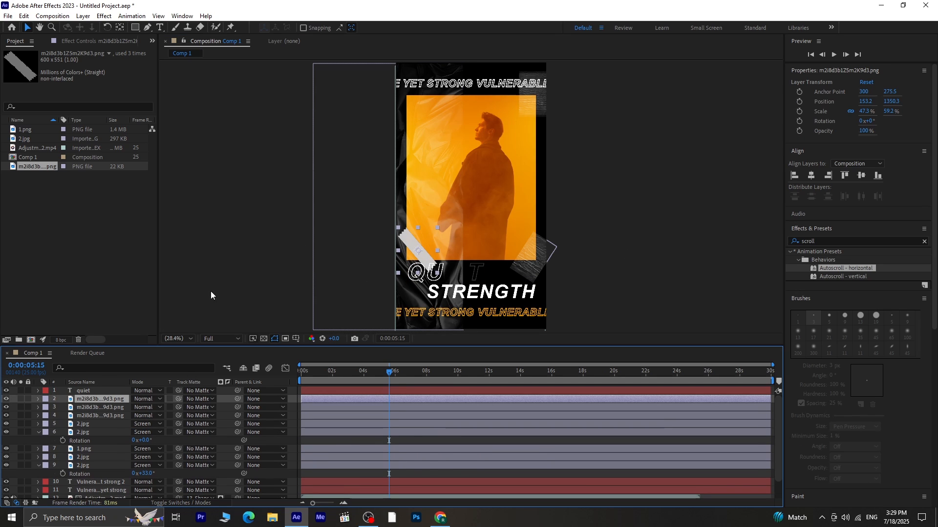
pyautogui.moveTo(427, 259); pyautogui.dragTo(538, 126)
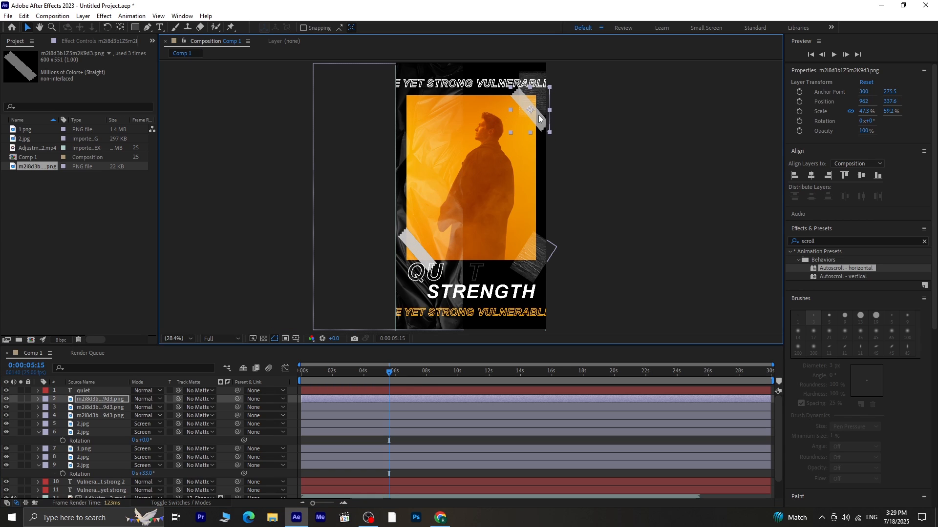
# - Duplicate the top-right tape layer once more and play back the animation
pyautogui.hotkey('ctrl', 'd')
pyautogui.click(613, 130)
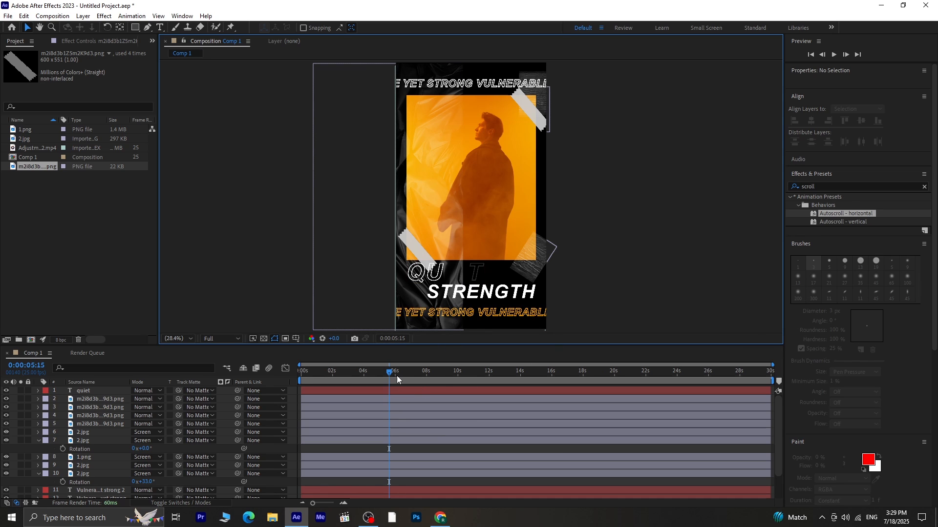
pyautogui.press('space')
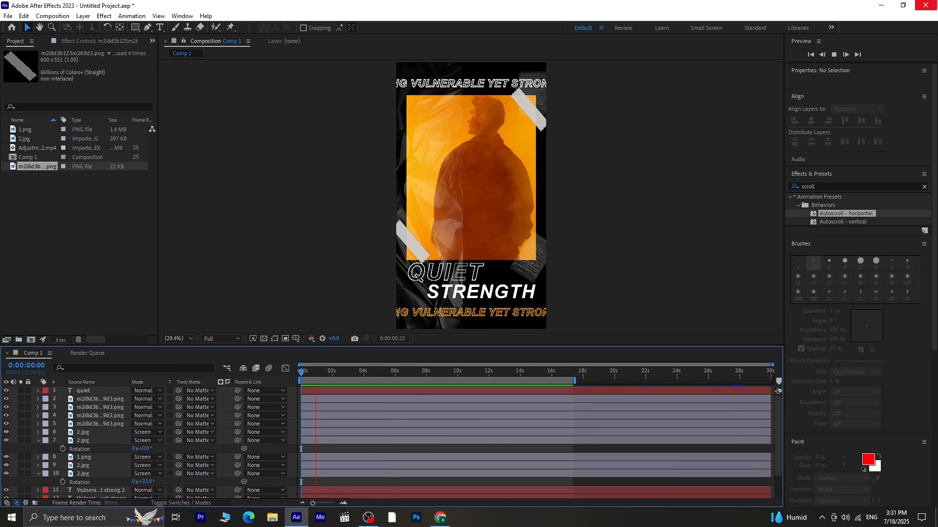